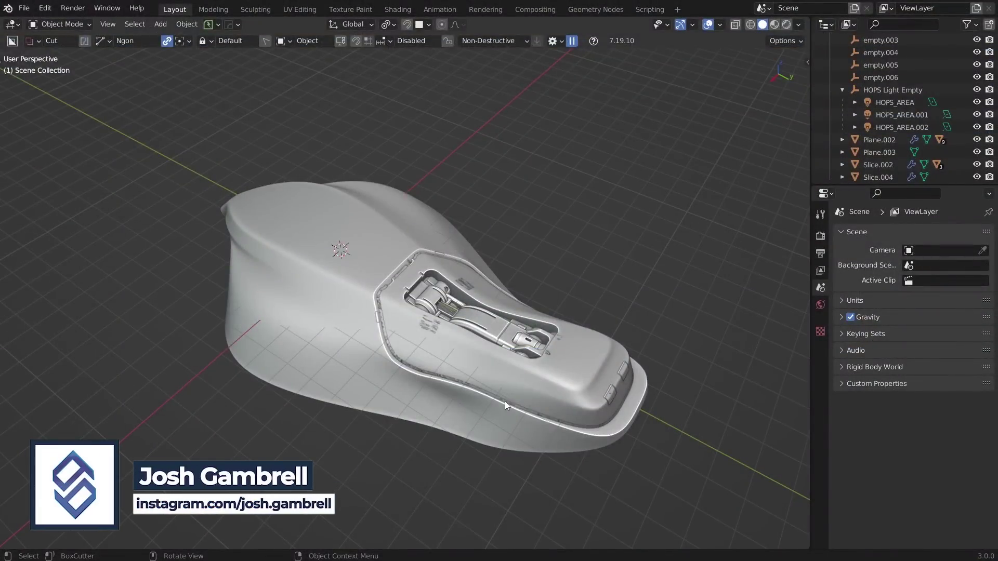
Step: Orbit around the seat model and switch the viewport to Material Preview shading
middle_drag(508, 401, 227, 256)
middle_drag(403, 301, 266, 295)
mouse_move(394, 266)
middle_down()
mouse_move(481, 261)
mouse_move(423, 278)
mouse_move(419, 306)
middle_up()
scroll(438, 302, up, 3)
key(z)
click(407, 386)
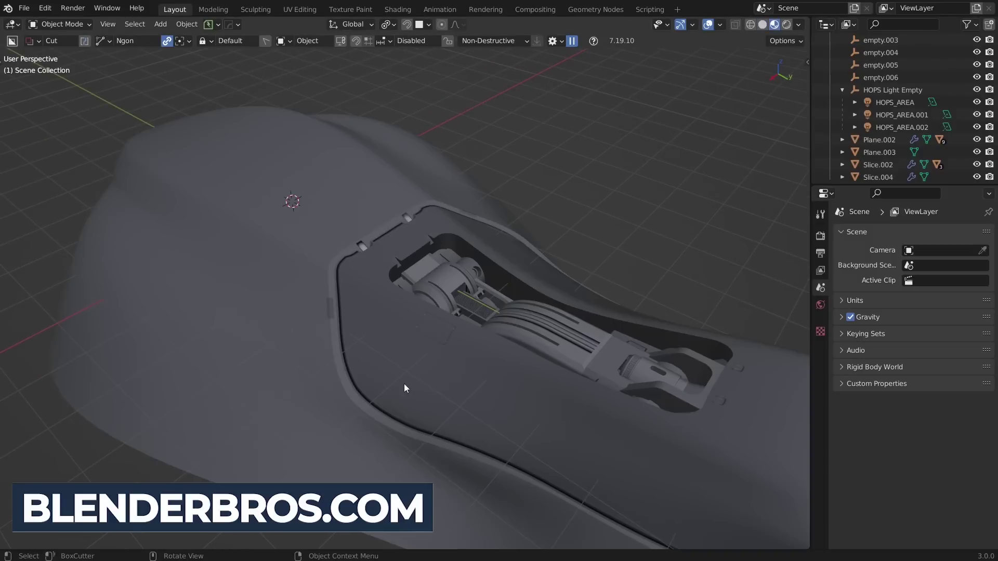
click(344, 334)
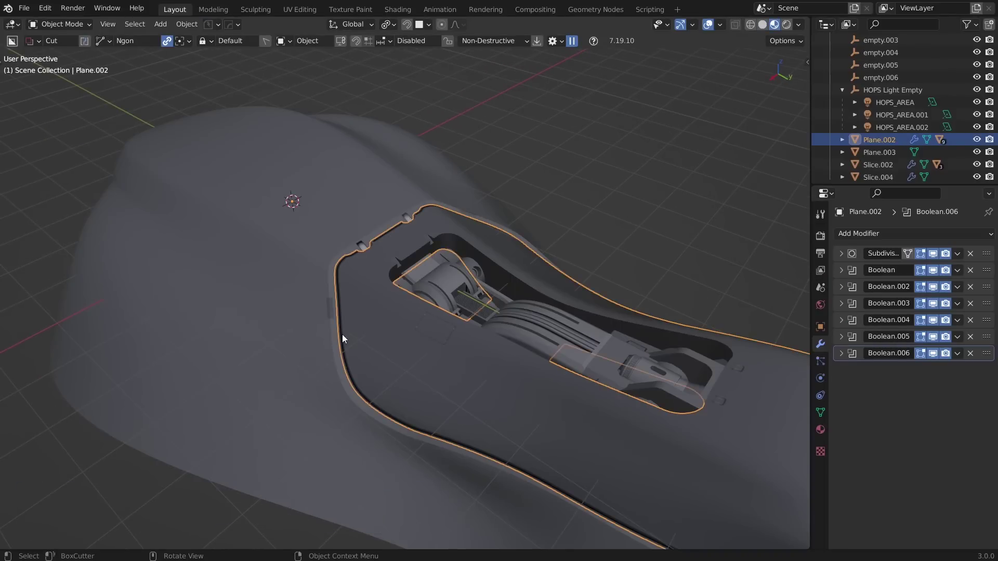
click(342, 334)
key(Delete)
middle_drag(342, 332, 339, 272)
scroll(340, 272, down, 3)
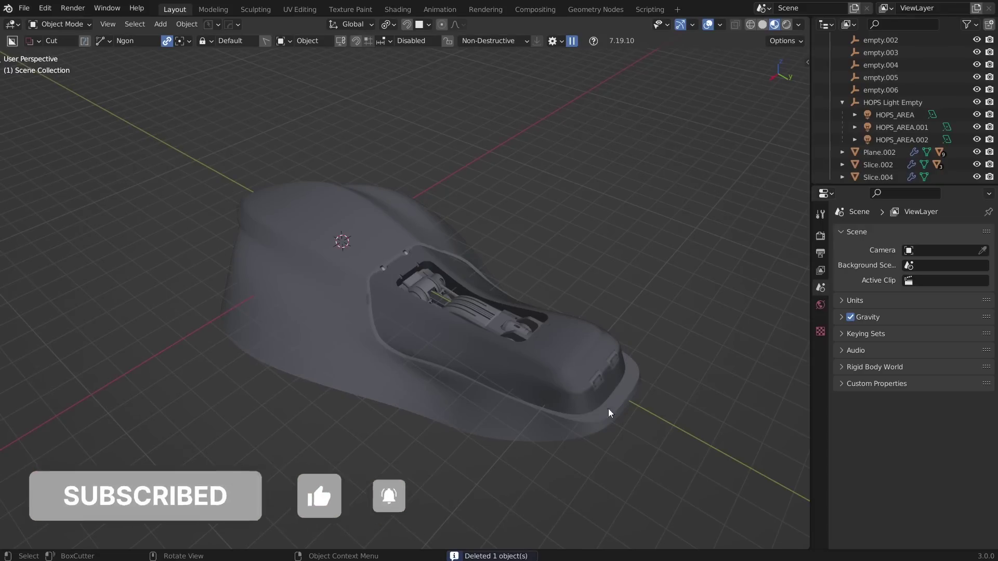
key(ctrl+z)
key(alt+a)
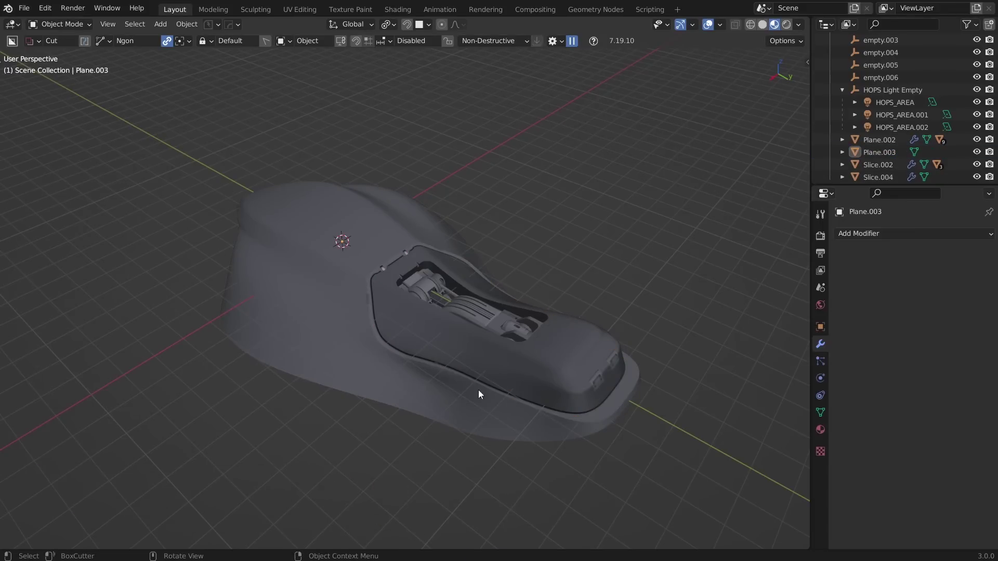
scroll(377, 384, up, 5)
key(Tab)
alt+click(319, 375)
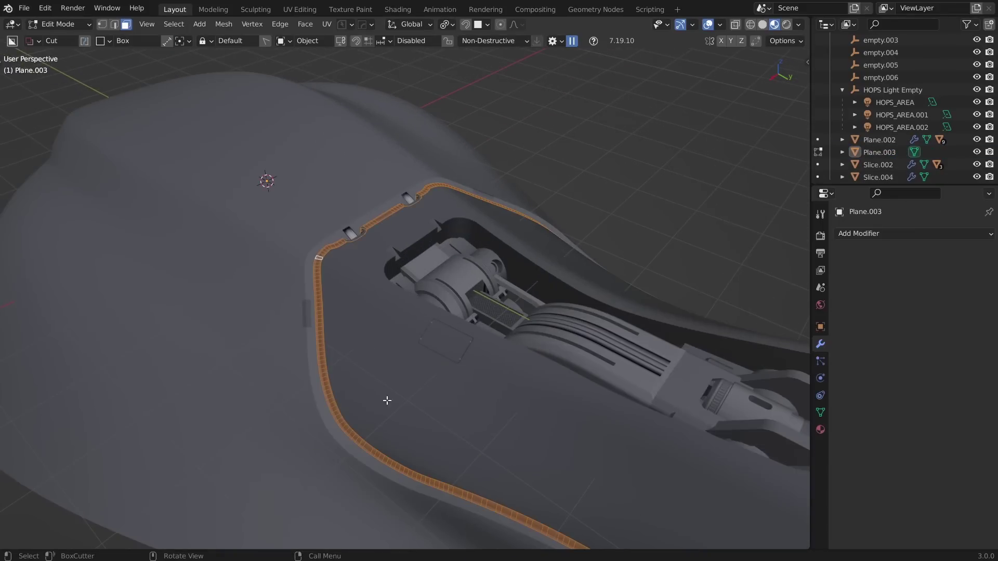
scroll(364, 392, up, 3)
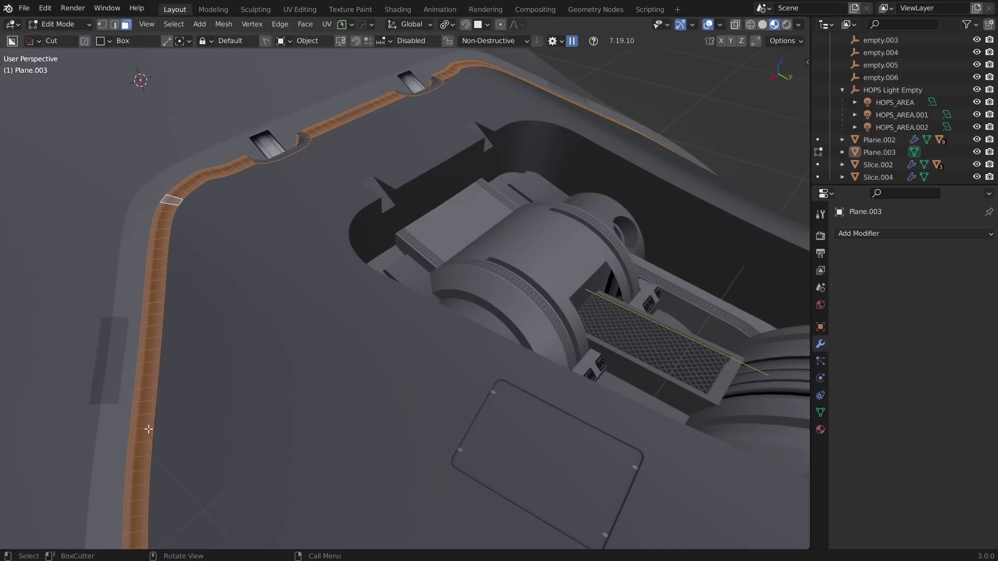
key(Tab)
shift+middle_drag(167, 229, 394, 254)
click(393, 252)
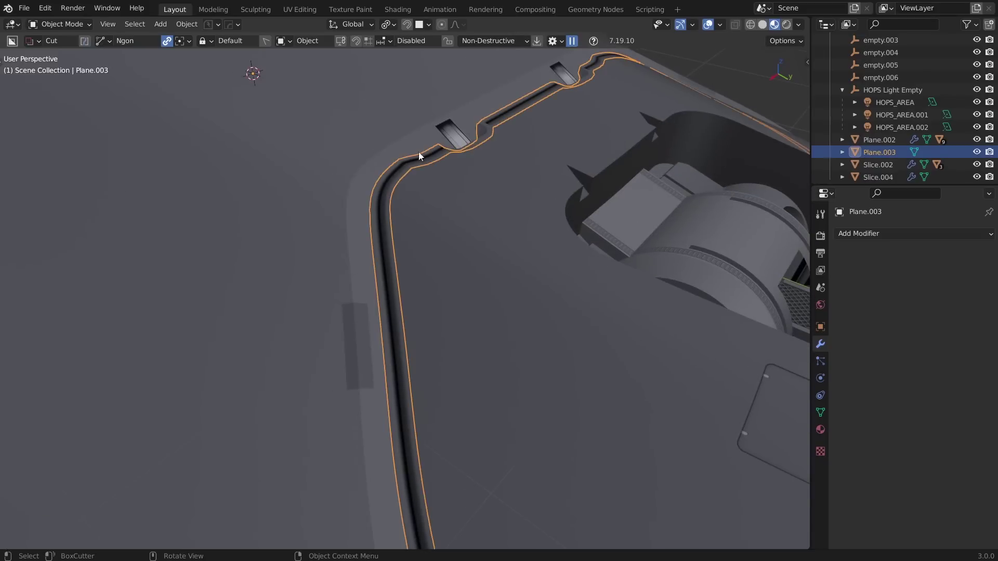
scroll(435, 251, down, 3)
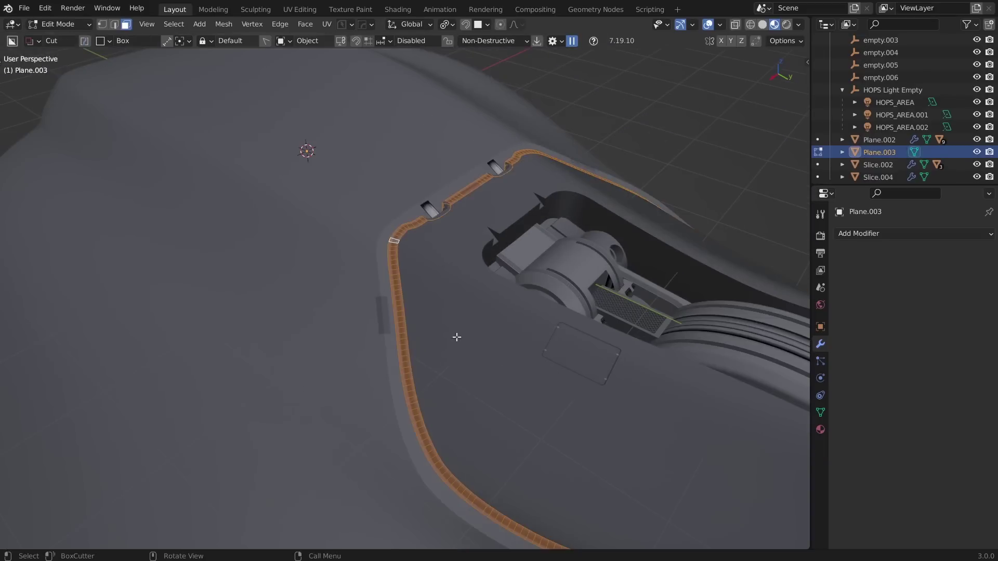
key(Tab)
scroll(415, 225, up, 3)
middle_drag(379, 252, 354, 260)
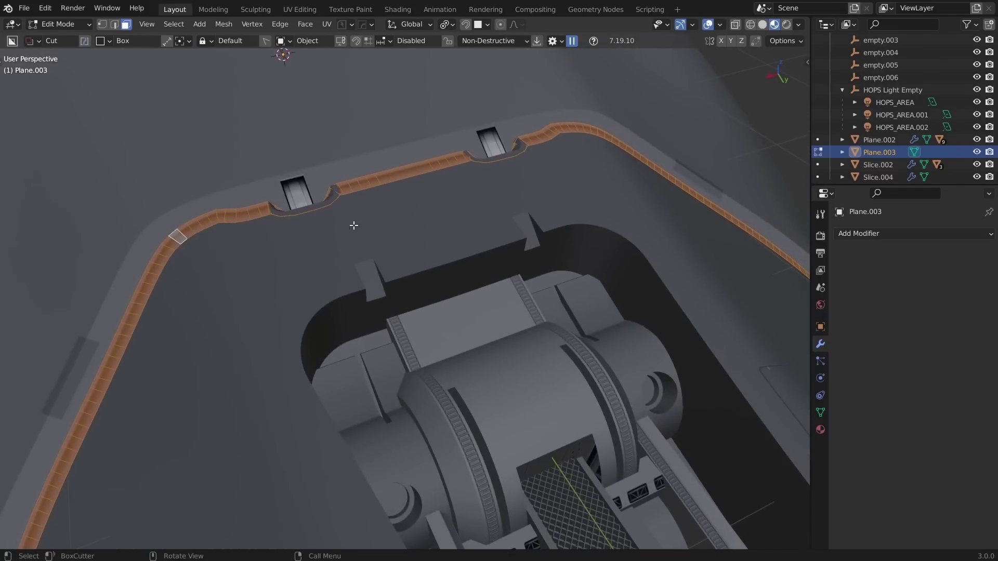
scroll(409, 353, down, 3)
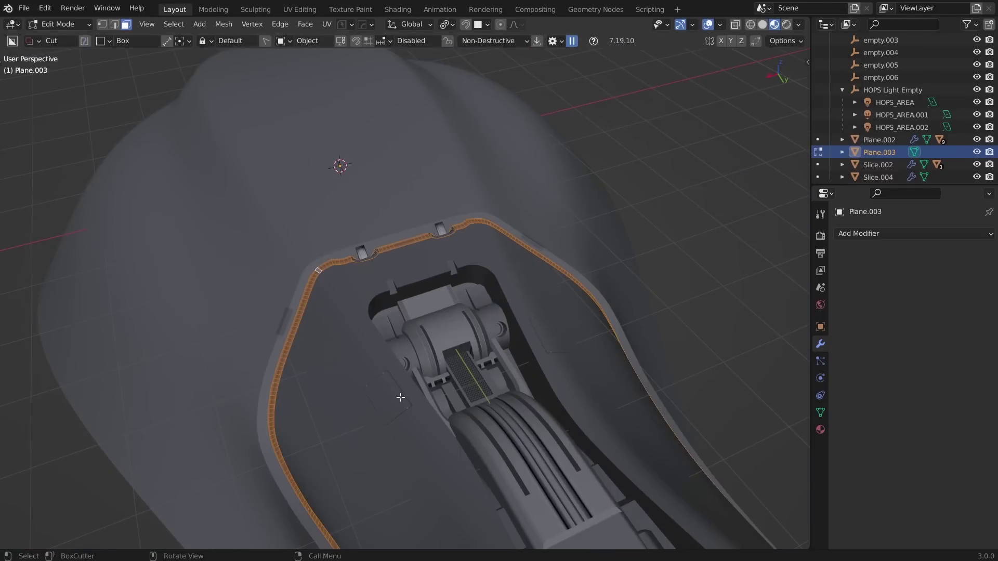
key(Tab)
middle_drag(452, 284, 470, 306)
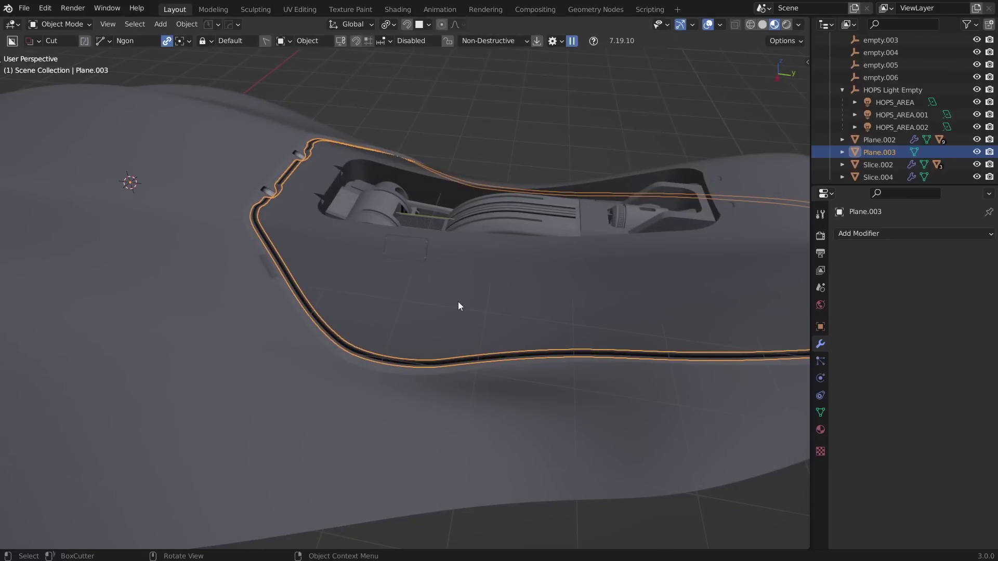
mouse_move(460, 302)
middle_down()
mouse_move(490, 311)
mouse_move(327, 355)
mouse_move(470, 325)
mouse_move(414, 317)
mouse_move(479, 326)
mouse_move(475, 338)
middle_up()
Step: Return to Solid shading and select the seat shell Plane.002
key(z)
click(524, 339)
click(460, 363)
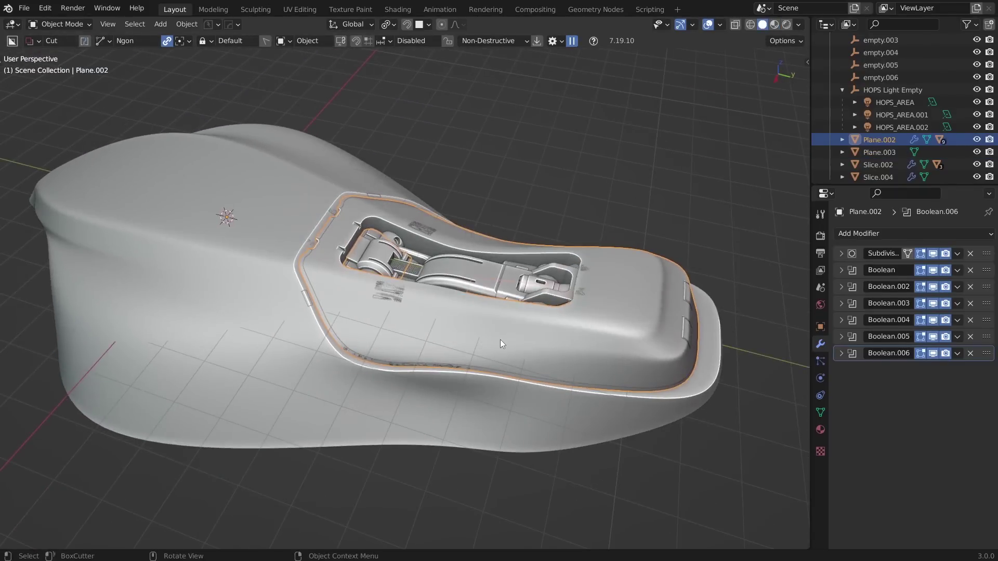
key(r)
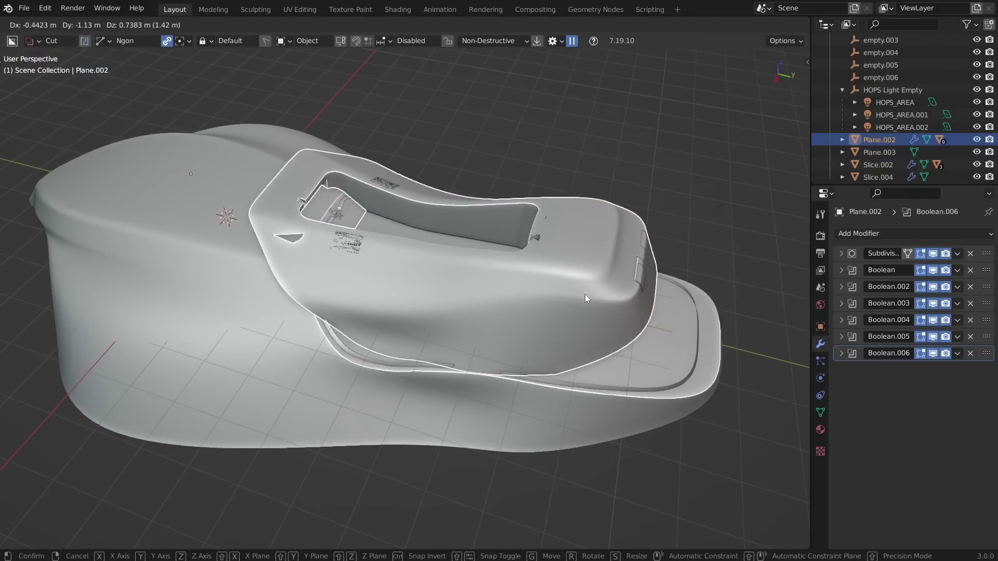
key(Escape)
middle_drag(483, 302, 454, 324)
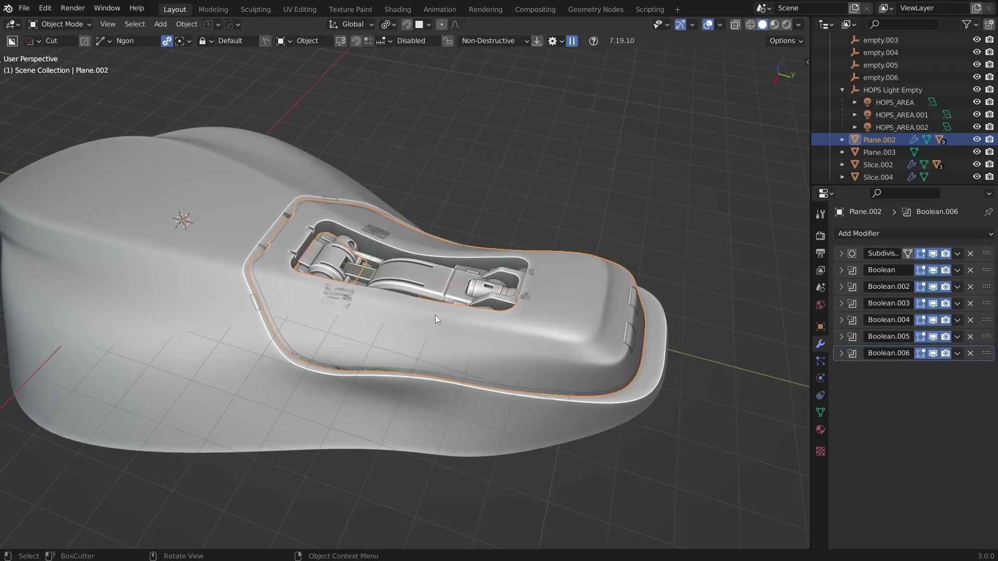
Step: Clone the shell as Plane.004 with all modifiers applied via Smart Apply, and isolate it
key(q)
mouse_move(434, 315)
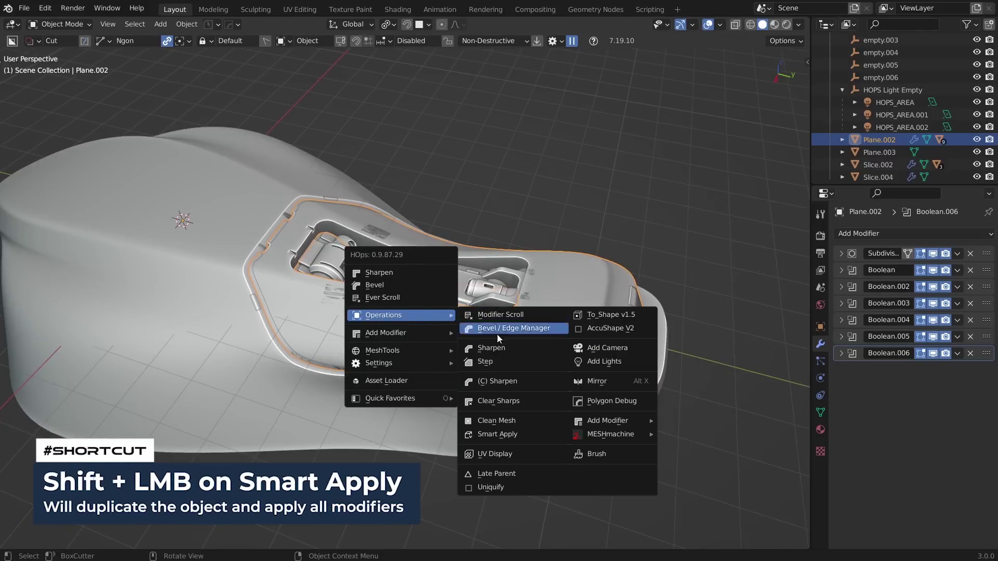
shift+click(501, 435)
key(g)
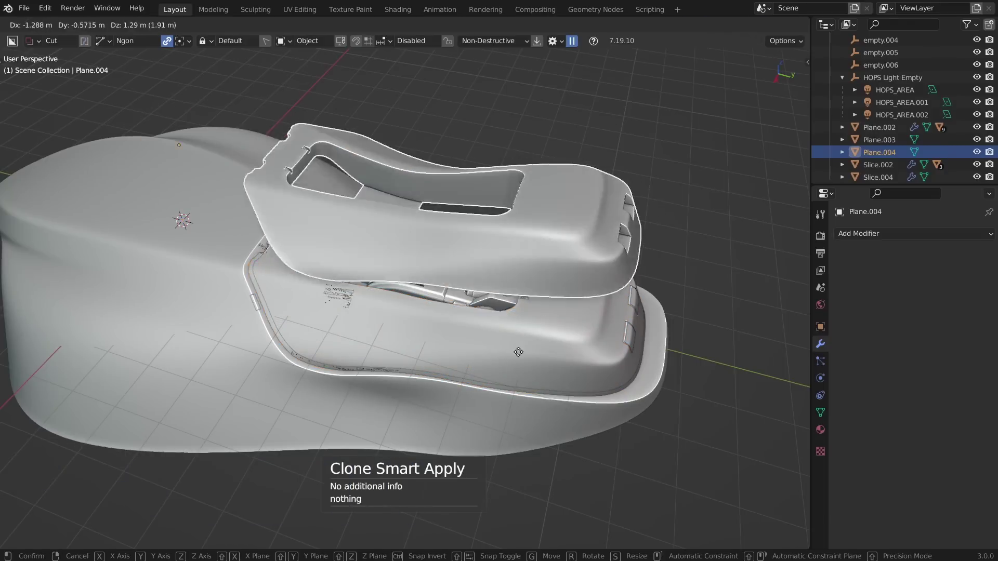
right_click(534, 314)
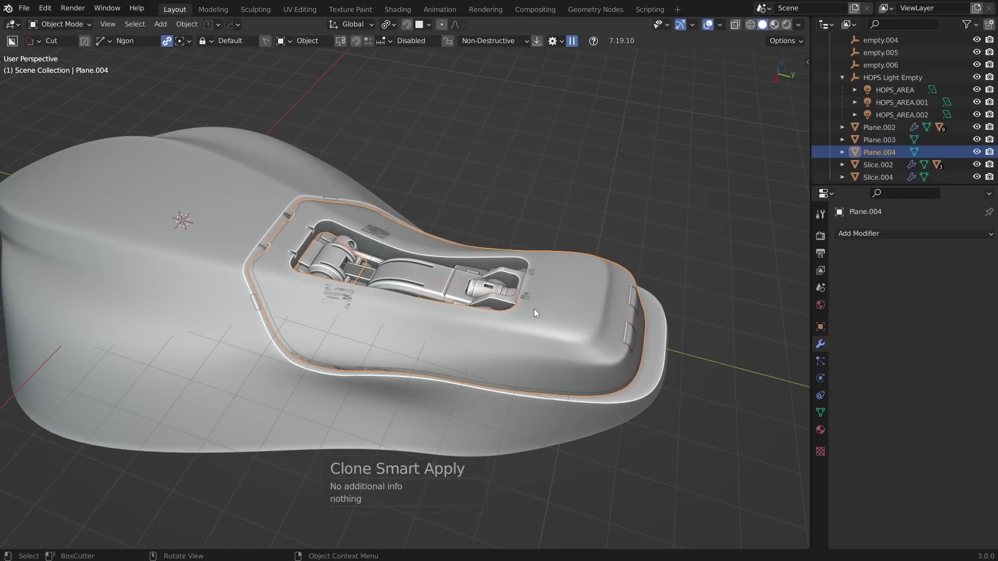
key(slash)
key(Tab)
middle_drag(443, 407, 469, 357)
Step: Re-isolate Plane.004 in local view and enter Edit Mode on it
key(Tab)
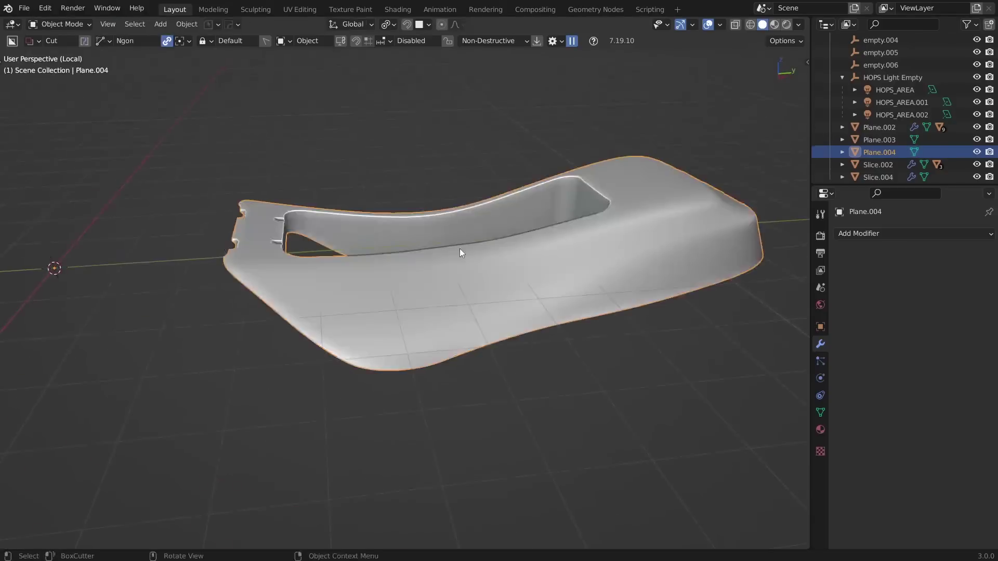
key(slash)
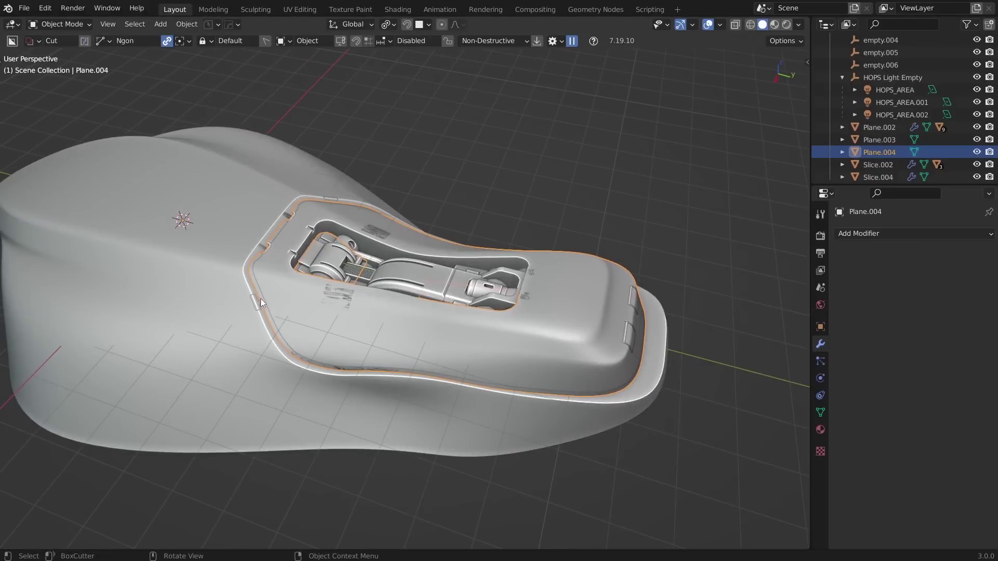
key(slash)
key(Tab)
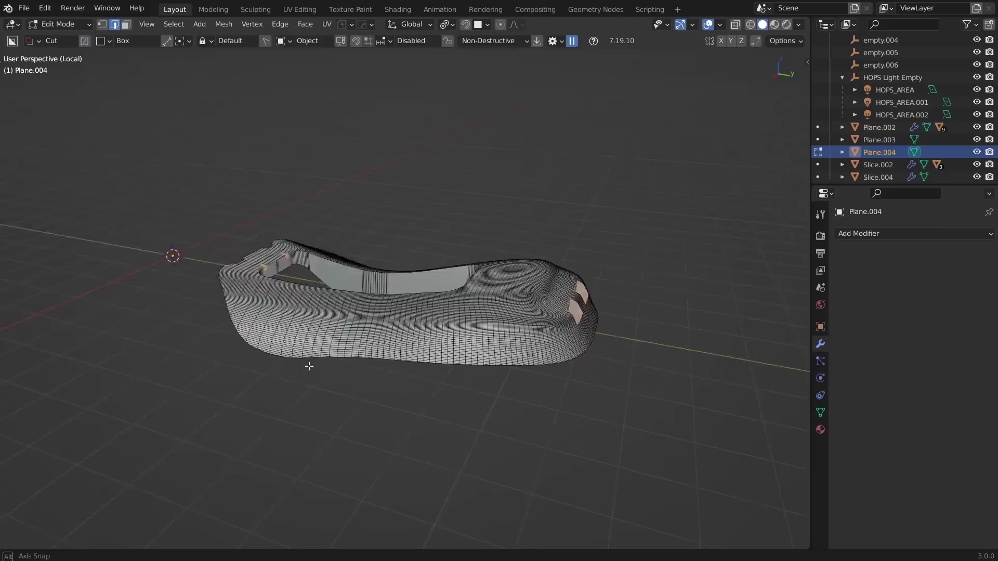
middle_drag(345, 350, 351, 320)
Step: Select a shortest edge path along Plane.004's upper rim
ctrl+click(443, 286)
middle_drag(444, 285, 514, 330)
scroll(514, 330, up, 2)
middle_drag(537, 291, 615, 301)
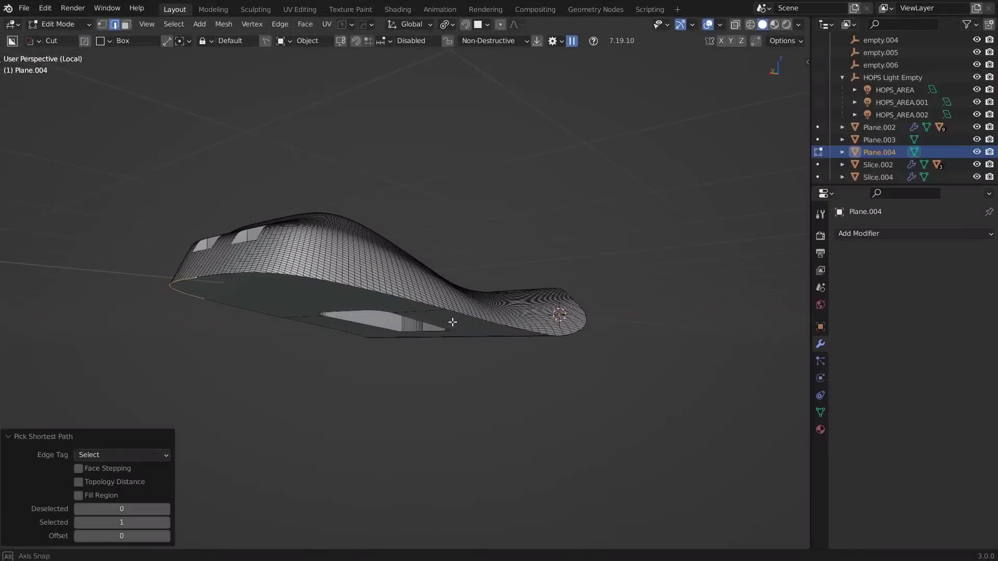
mouse_move(448, 325)
middle_down()
mouse_move(480, 323)
mouse_move(449, 345)
middle_up()
ctrl+click(492, 320)
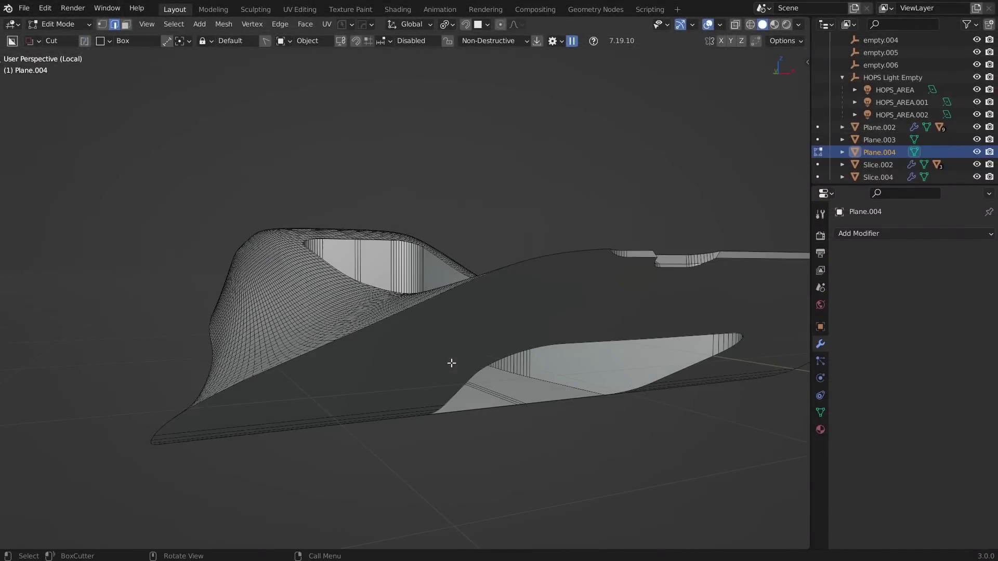
Step: Inspect the rectangular cutout from below and pick an edge on the top boundary
middle_drag(416, 307, 501, 257)
scroll(494, 214, down, 3)
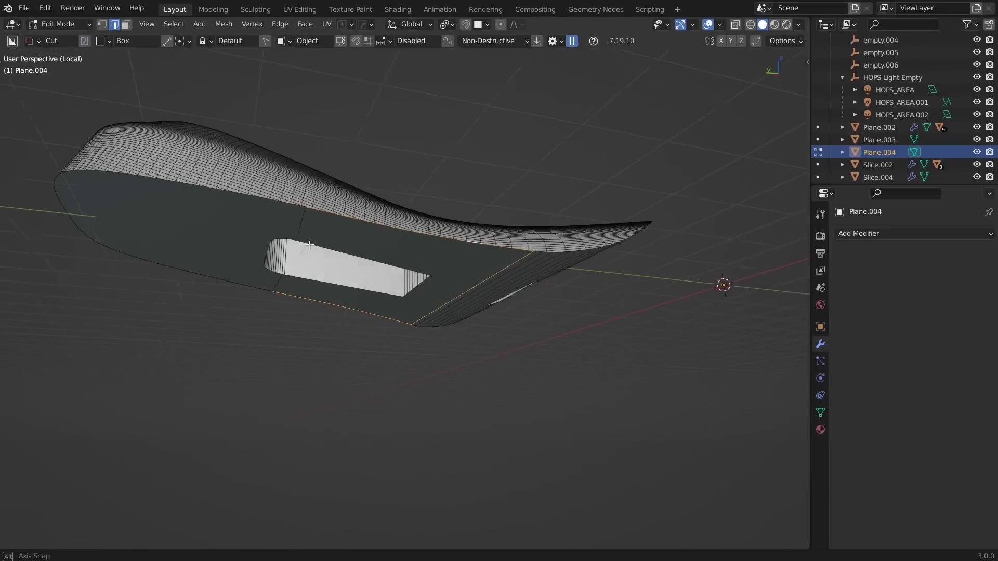
middle_drag(353, 214, 481, 310)
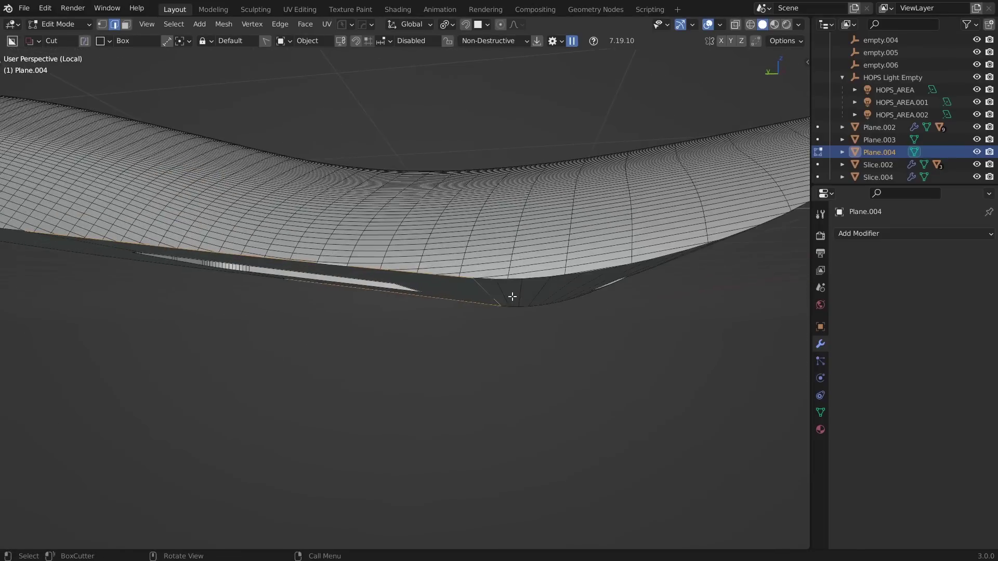
key(1)
key(2)
middle_drag(437, 266, 473, 297)
ctrl+click(608, 243)
scroll(466, 296, up, 5)
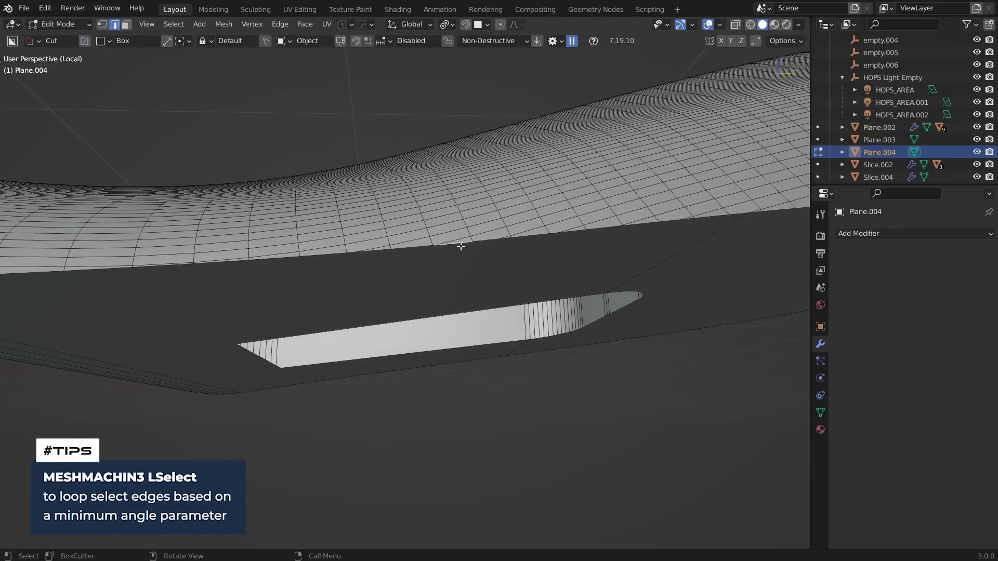
Step: Use MESHmachine LSelect with 60° minimum angle to select Plane.004's lower boundary loop
key(y)
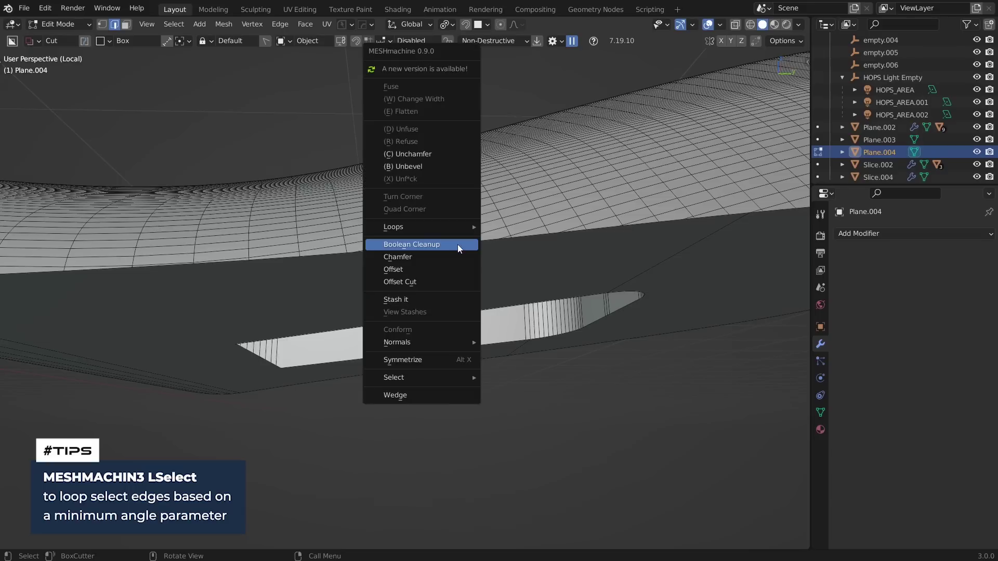
mouse_move(472, 379)
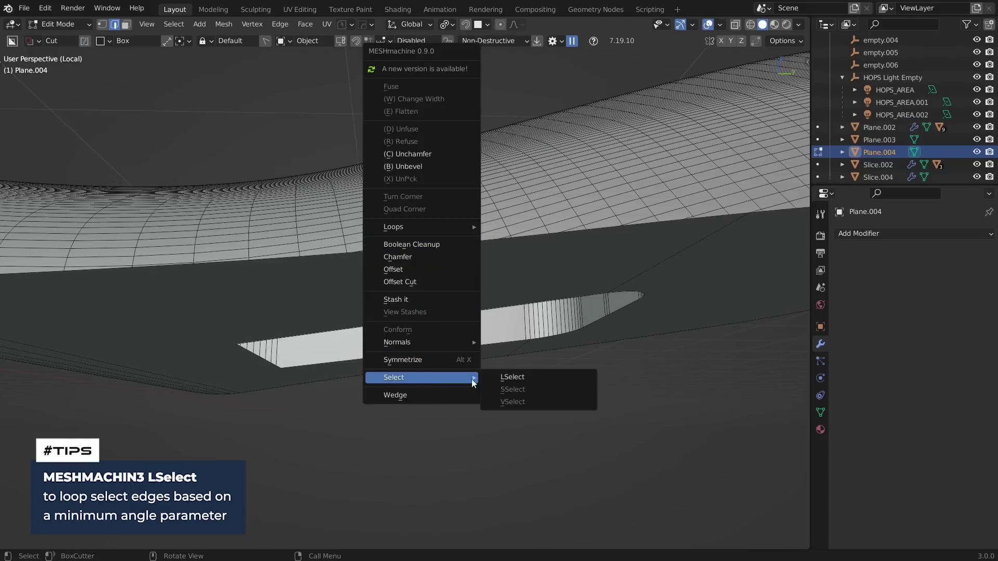
click(523, 381)
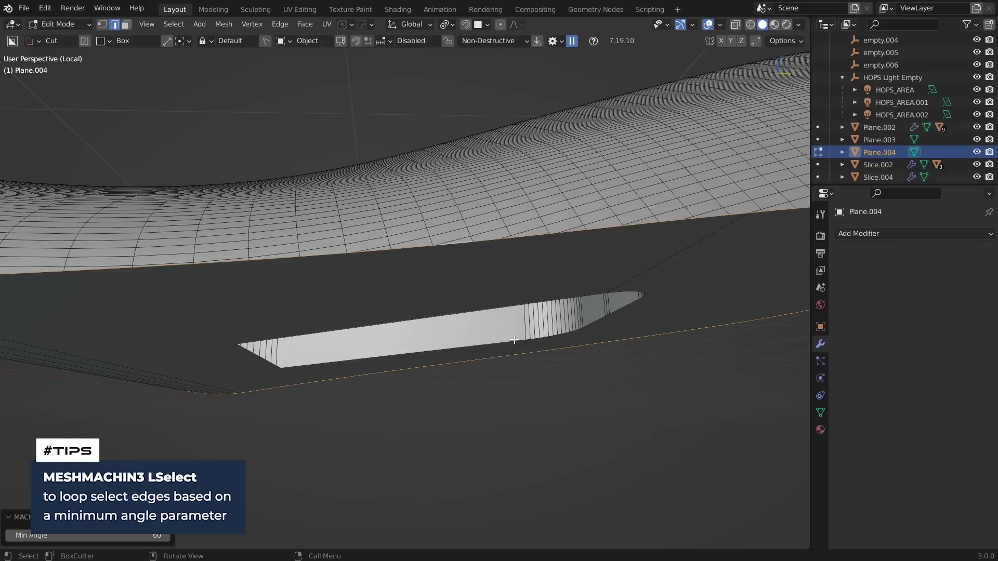
click(458, 244)
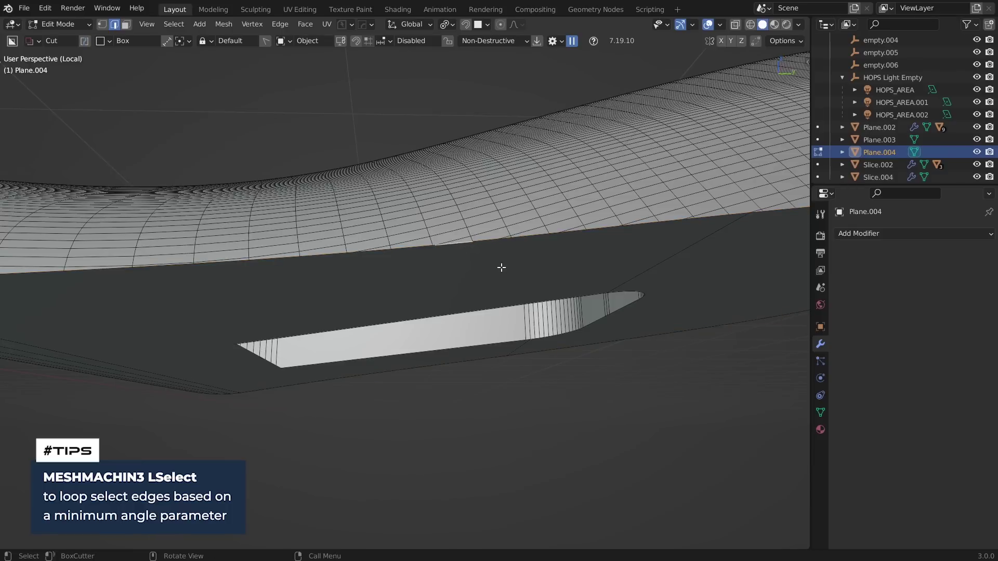
alt+click(457, 246)
middle_drag(490, 264, 531, 293)
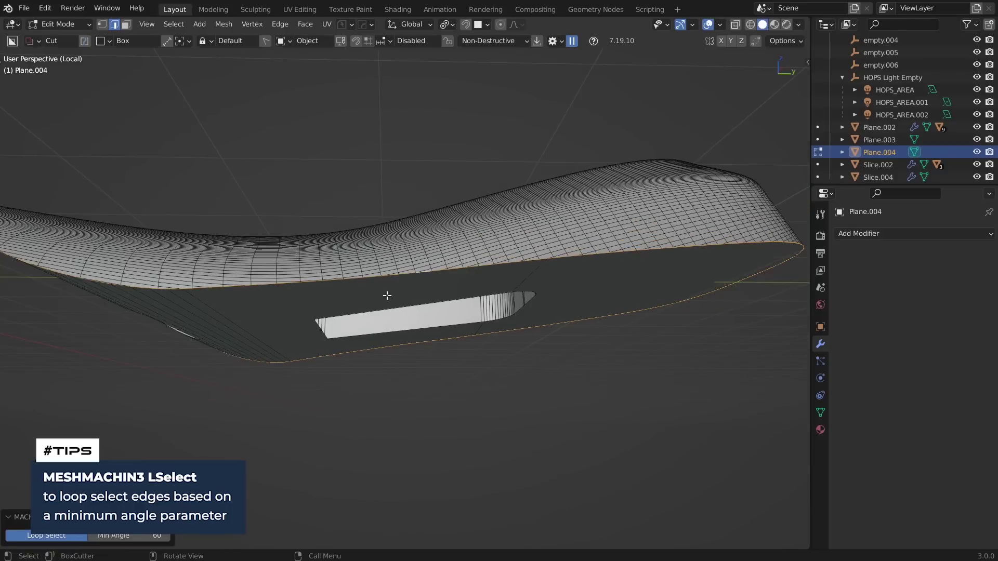
middle_drag(387, 295, 492, 396)
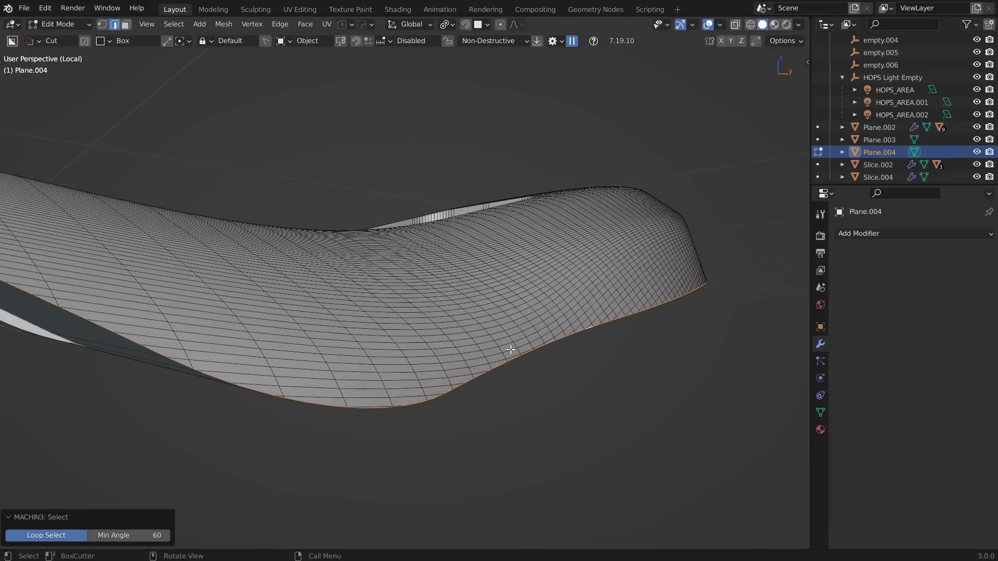
key(y)
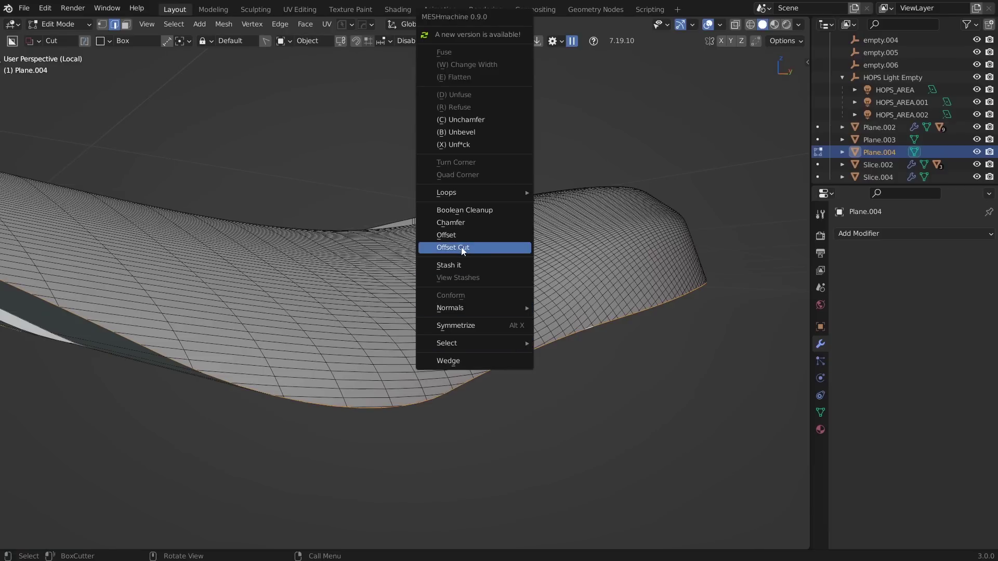
Step: Review the MESHmachine add-on preferences
click(45, 8)
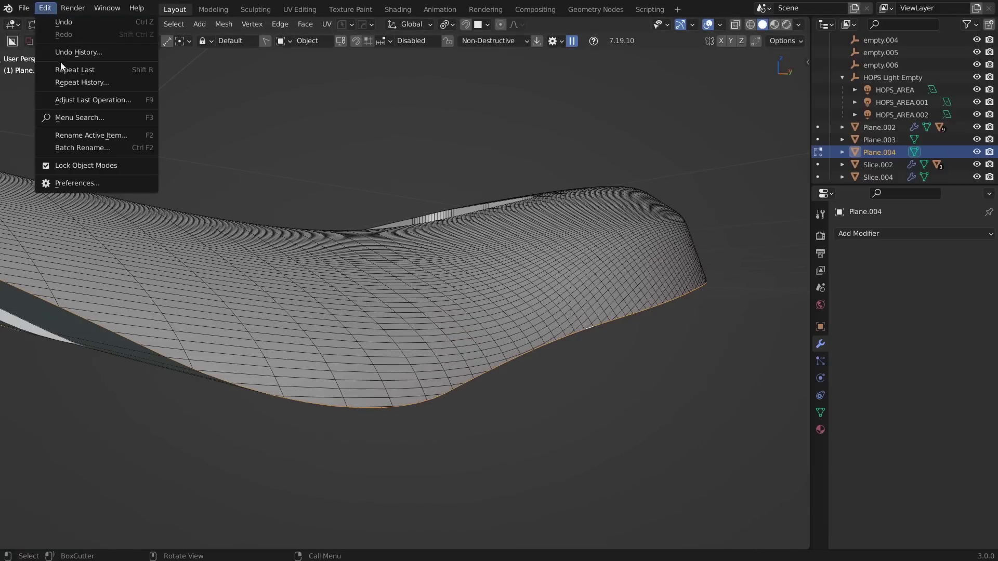
click(91, 184)
scroll(220, 260, down, 3)
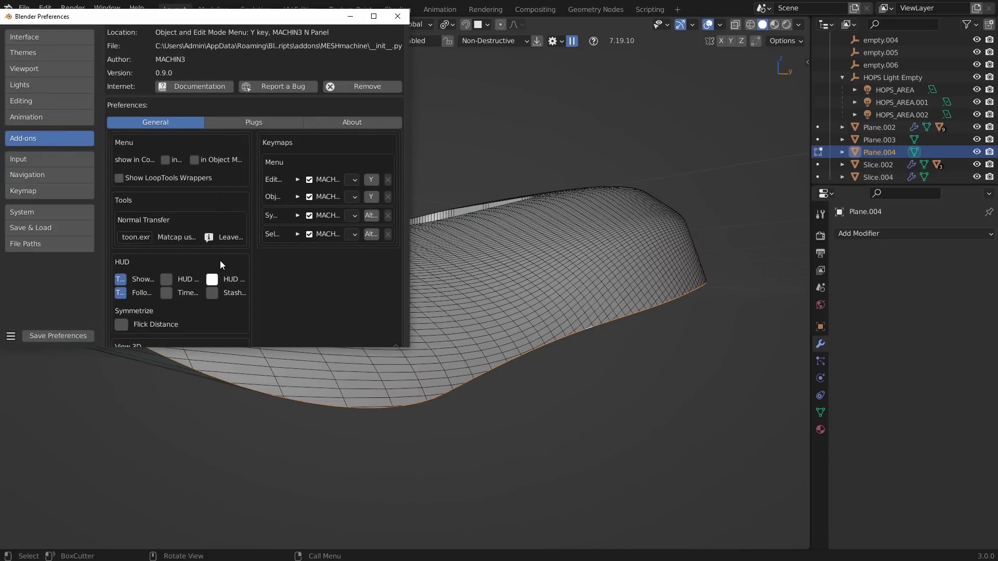
scroll(220, 261, down, 5)
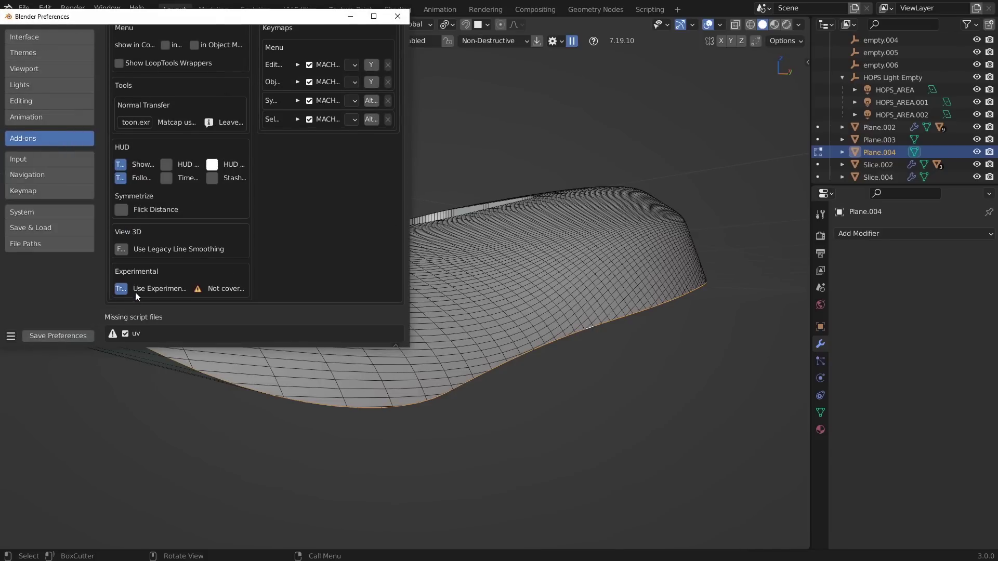
click(398, 16)
scroll(612, 261, up, 2)
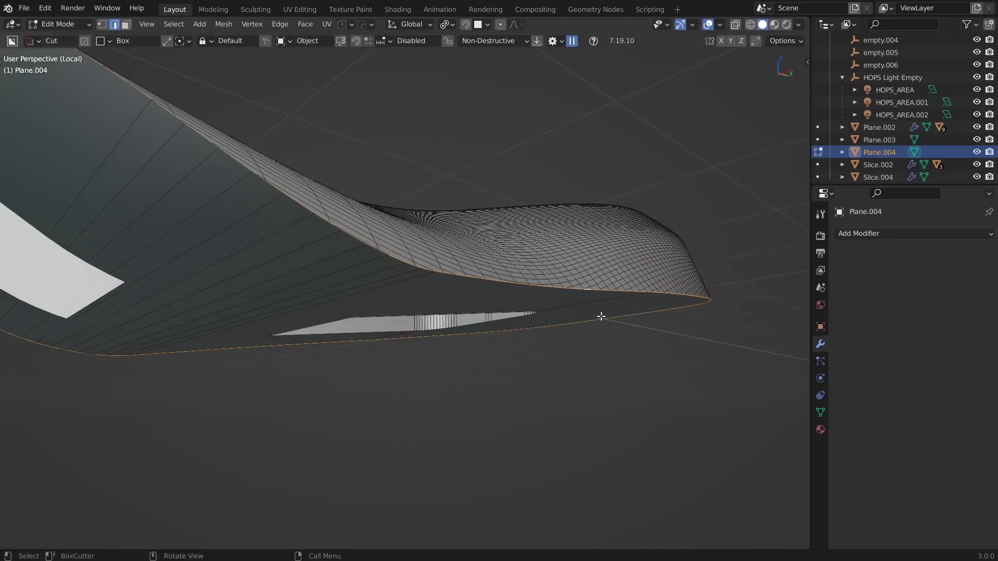
scroll(596, 316, up, 2)
Step: Try an offset cut along the selected loop, then undo it and cancel a bevel
key(y)
click(557, 245)
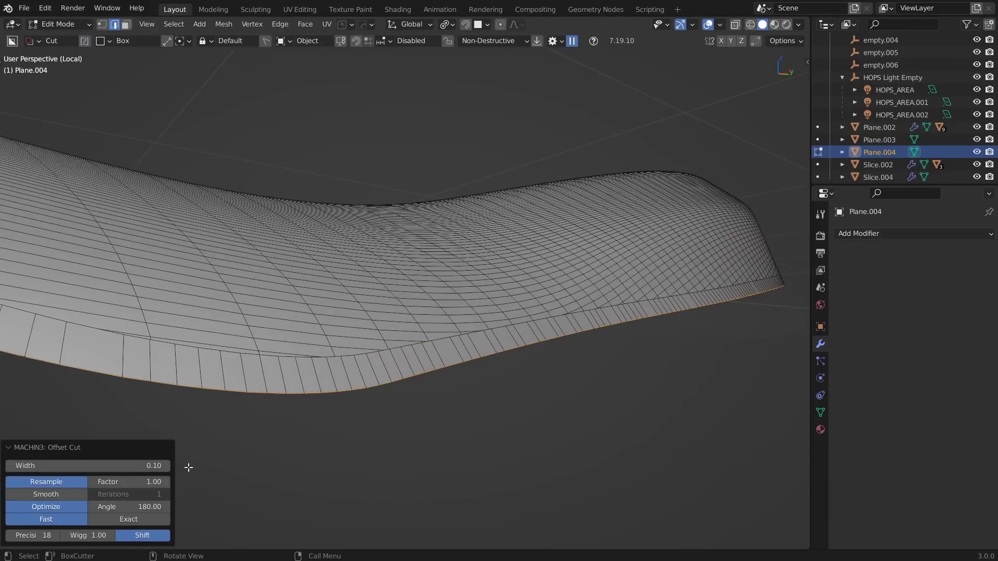
drag(150, 466, 168, 465)
key(ctrl+z)
key(ctrl+z)
key(ctrl+z)
key(ctrl+b)
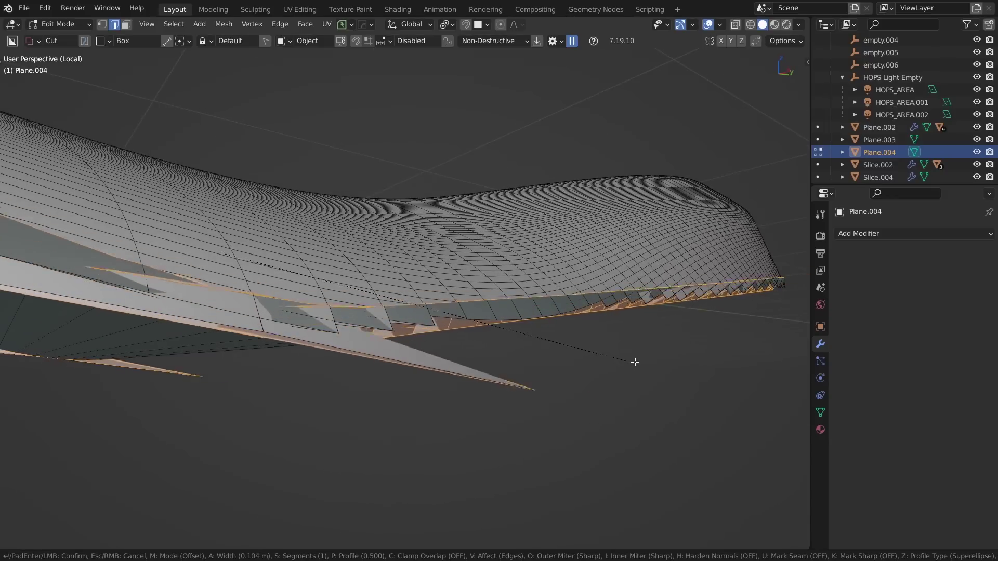
key(Escape)
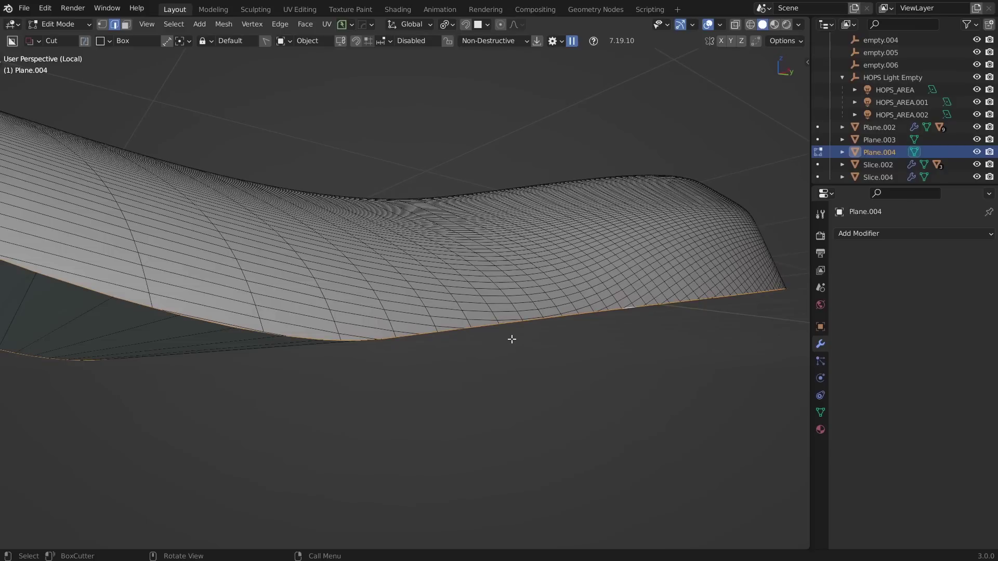
Step: Apply a MESHmachine Offset Cut of width 0.10 and select the new face strip
key(y)
click(513, 343)
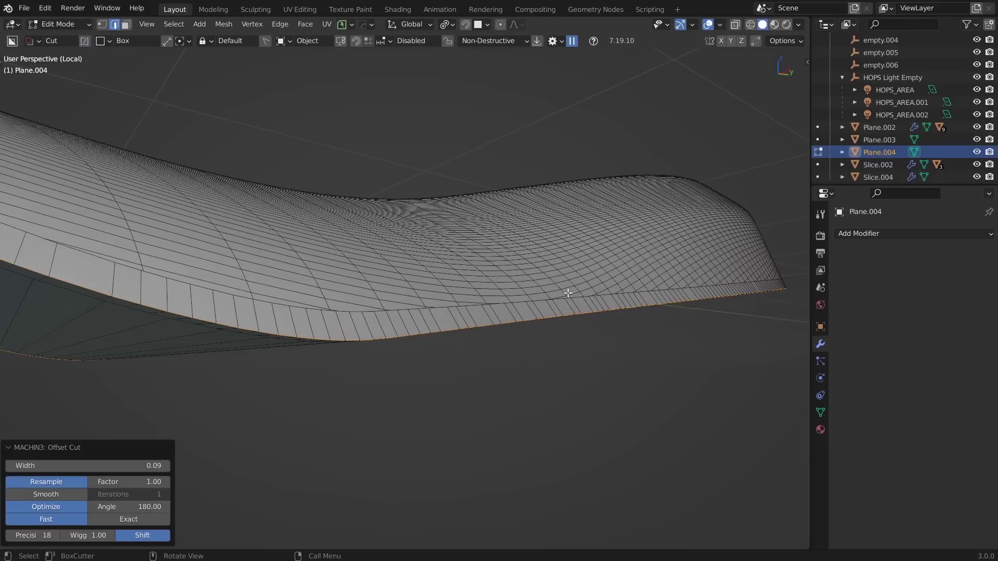
mouse_move(125, 466)
mouse_down()
mouse_move(156, 465)
mouse_move(129, 466)
mouse_up()
click(129, 466)
text(.1)
key(Return)
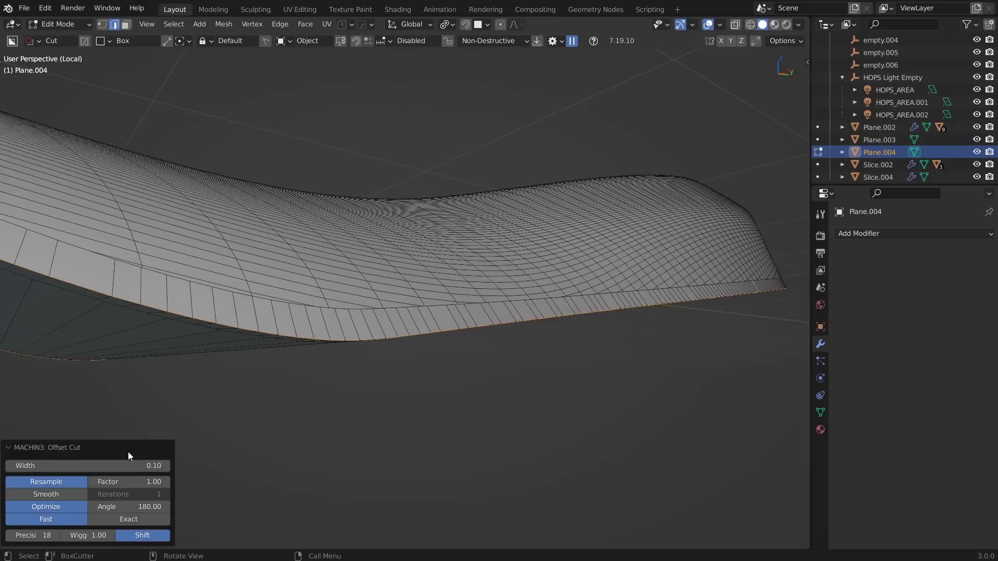
scroll(439, 317, up, 4)
scroll(499, 349, up, 4)
scroll(437, 348, down, 3)
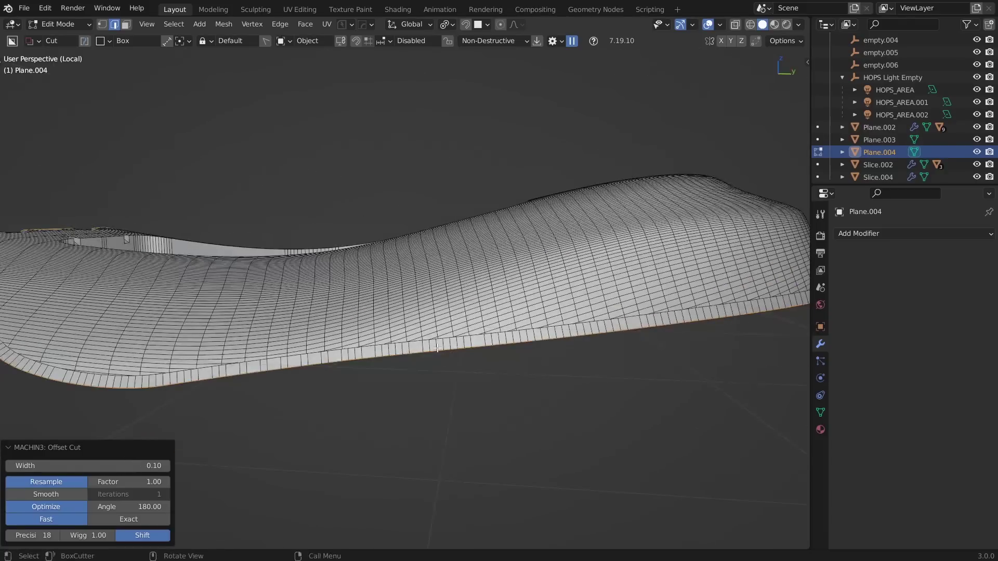
middle_drag(437, 347, 548, 409)
key(3)
ctrl+click(484, 373)
Step: Select the full edge loop along the offset-cut seam from a single seam edge
key(1)
middle_drag(464, 440, 557, 436)
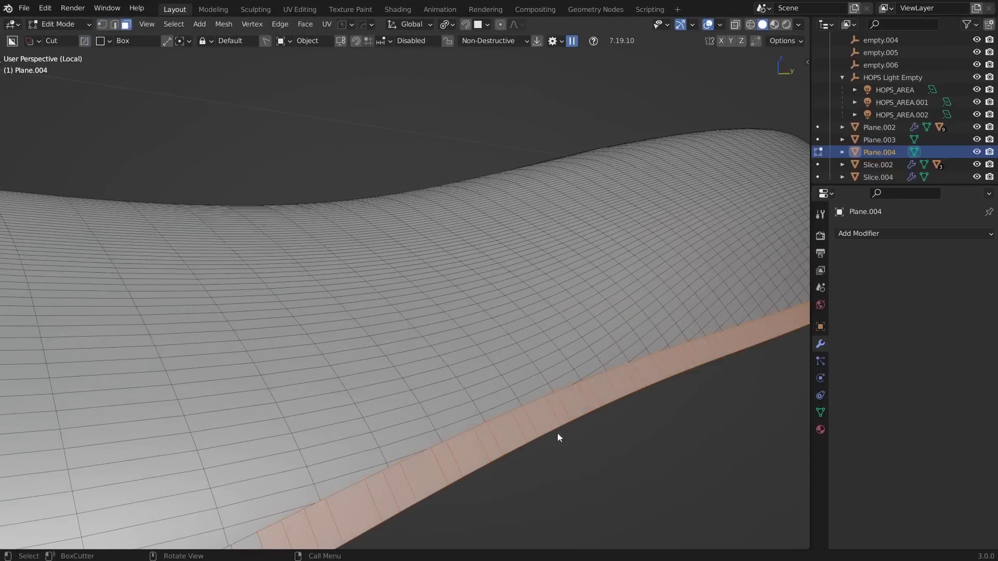
key(3)
scroll(557, 434, down, 3)
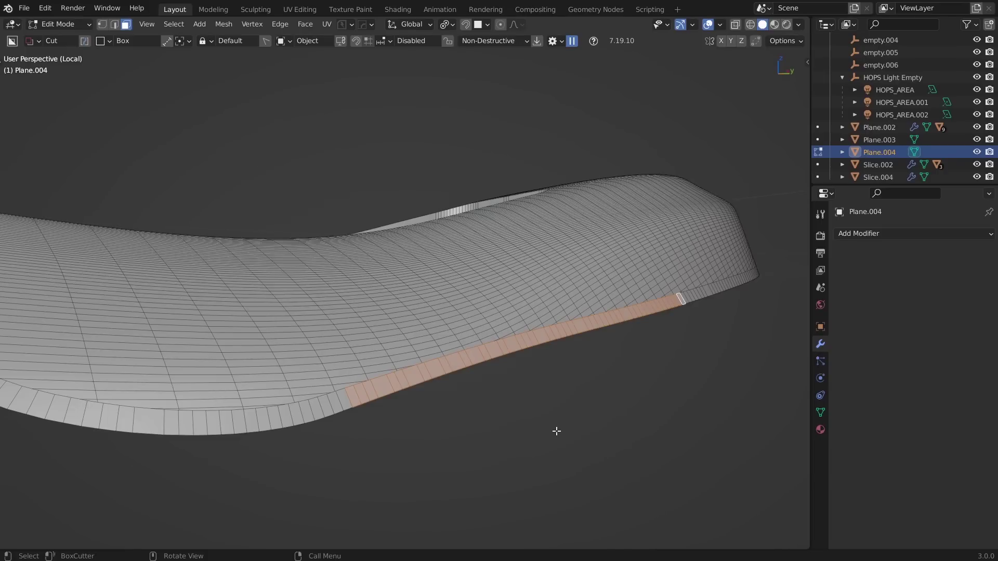
scroll(556, 431, up, 3)
key(1)
key(2)
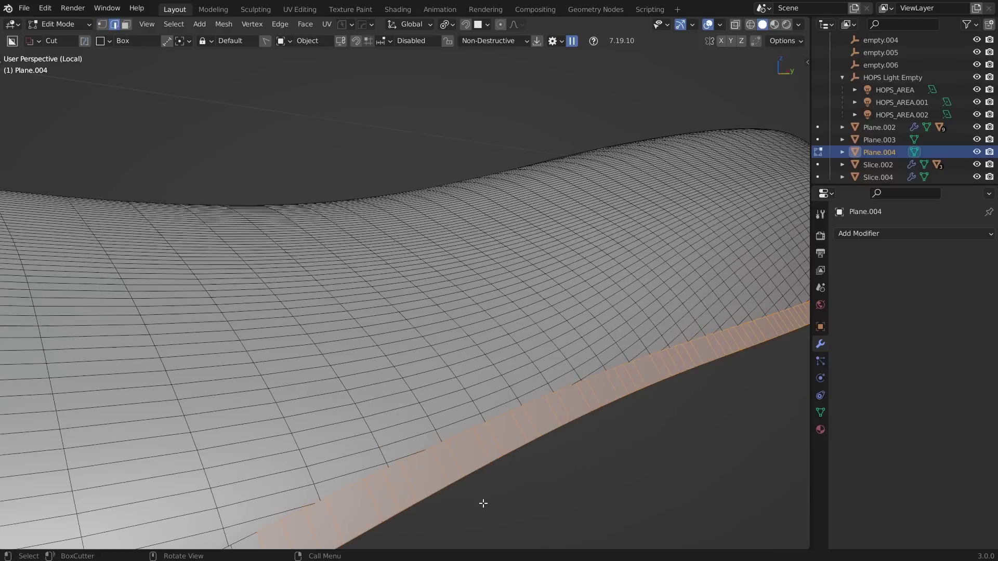
click(458, 433)
middle_drag(488, 447, 446, 429)
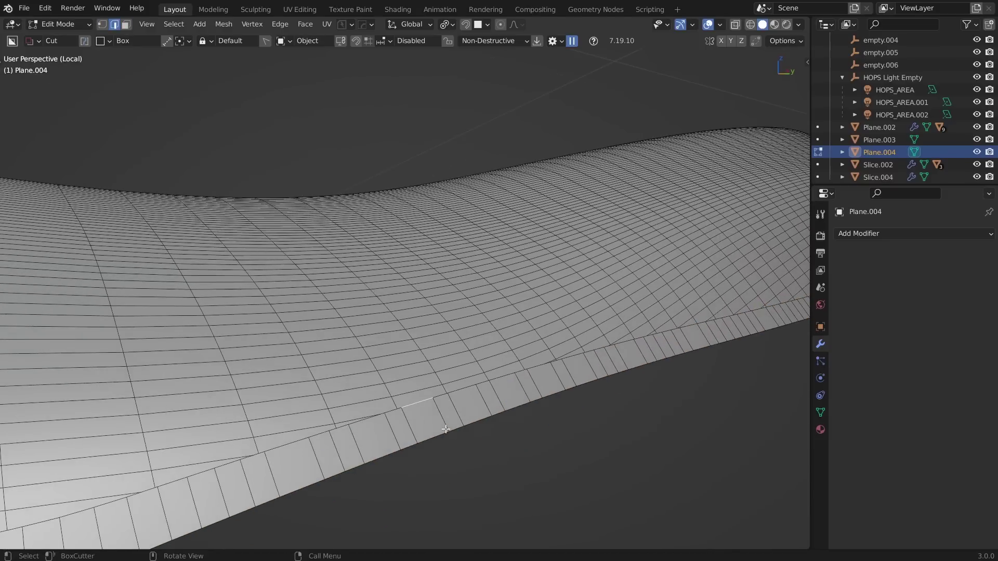
double_click(418, 404)
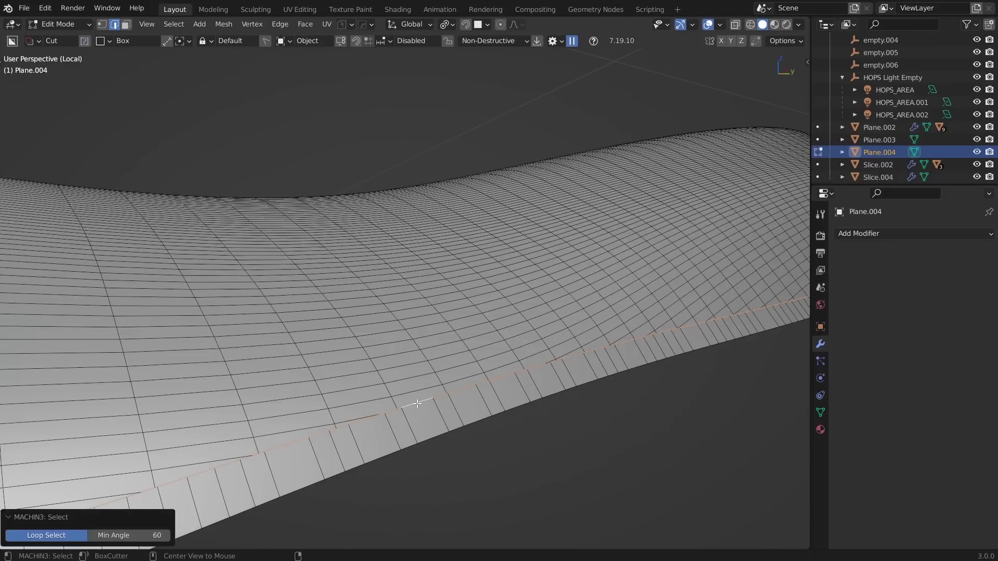
Step: Switch to vertex selection and bring up the MESHmachine menu on the seam loop
key(1)
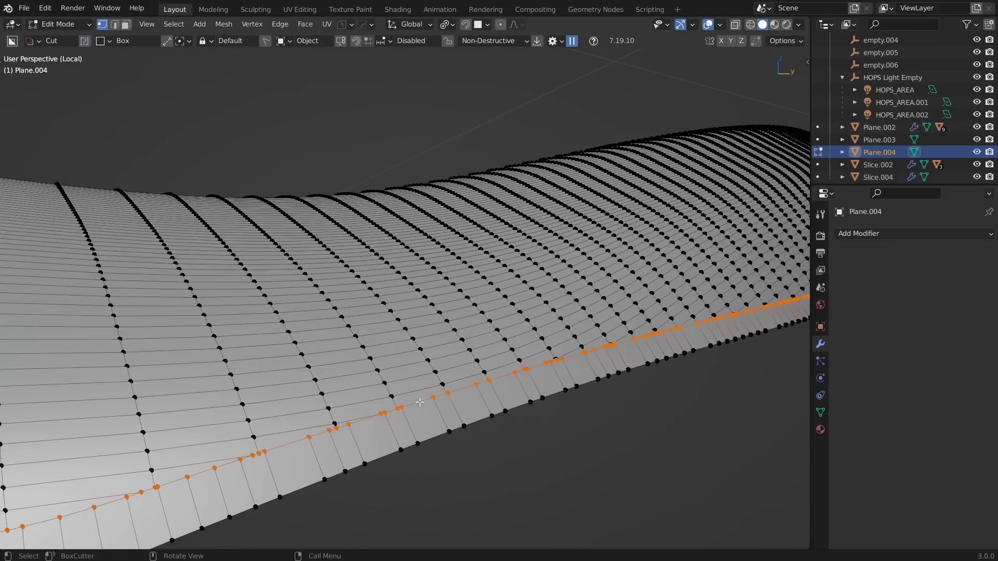
key(y)
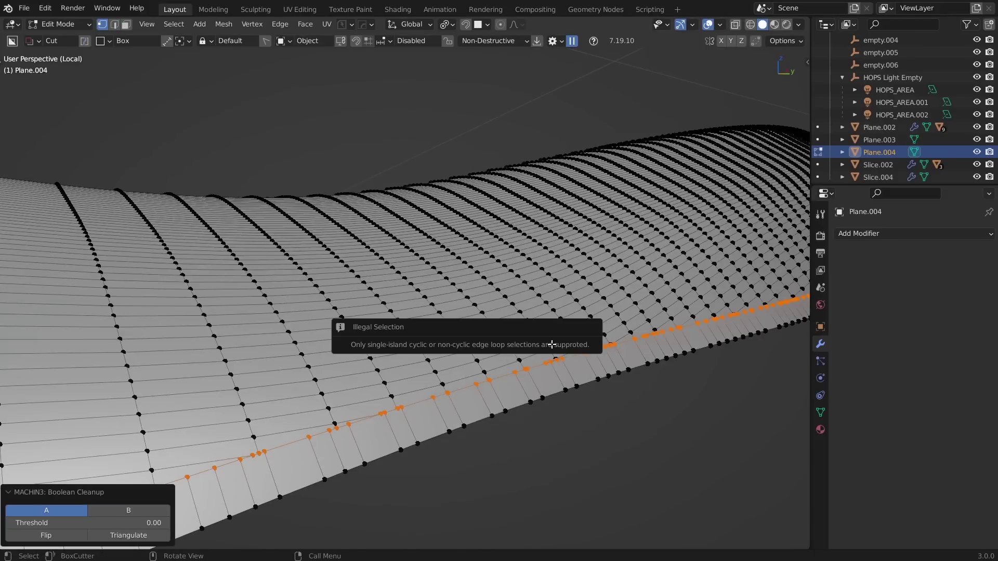
scroll(415, 416, down, 8)
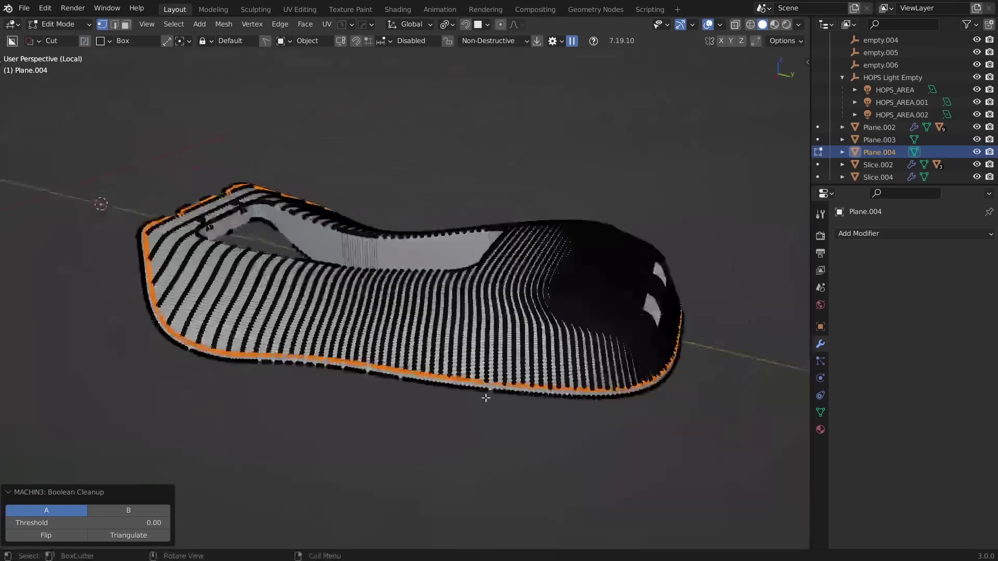
middle_drag(486, 398, 428, 299)
scroll(429, 299, up, 5)
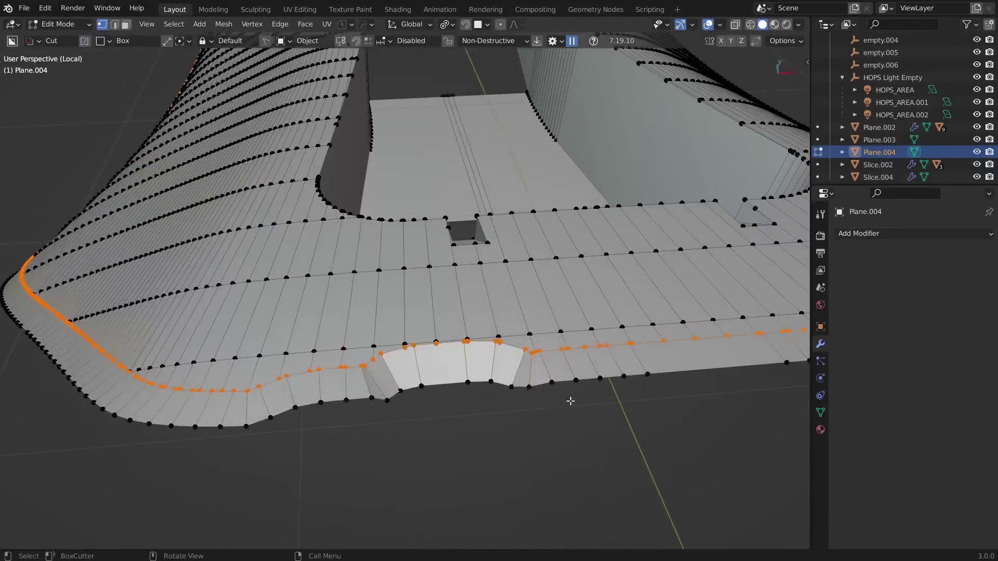
middle_drag(570, 401, 479, 318)
Step: Run Boolean Cleanup on the seam vertex loop with threshold 0.36 on side A
key(q)
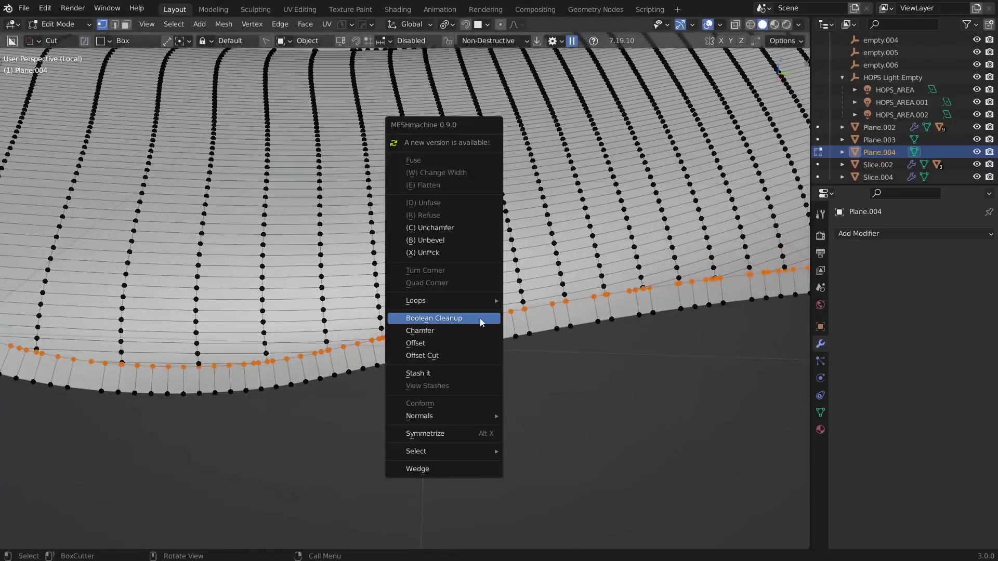
click(479, 318)
scroll(499, 318, down, 1)
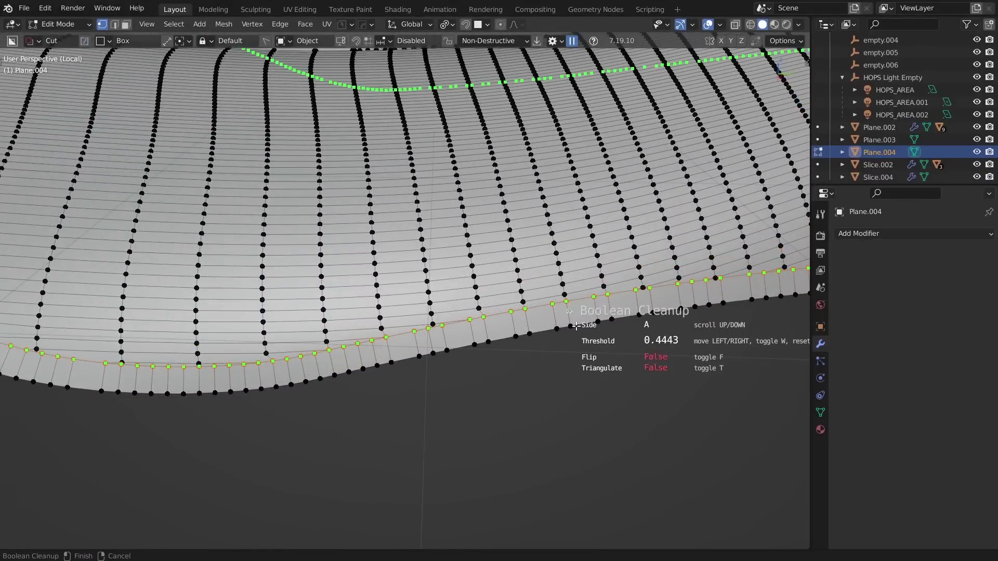
scroll(590, 326, up, 1)
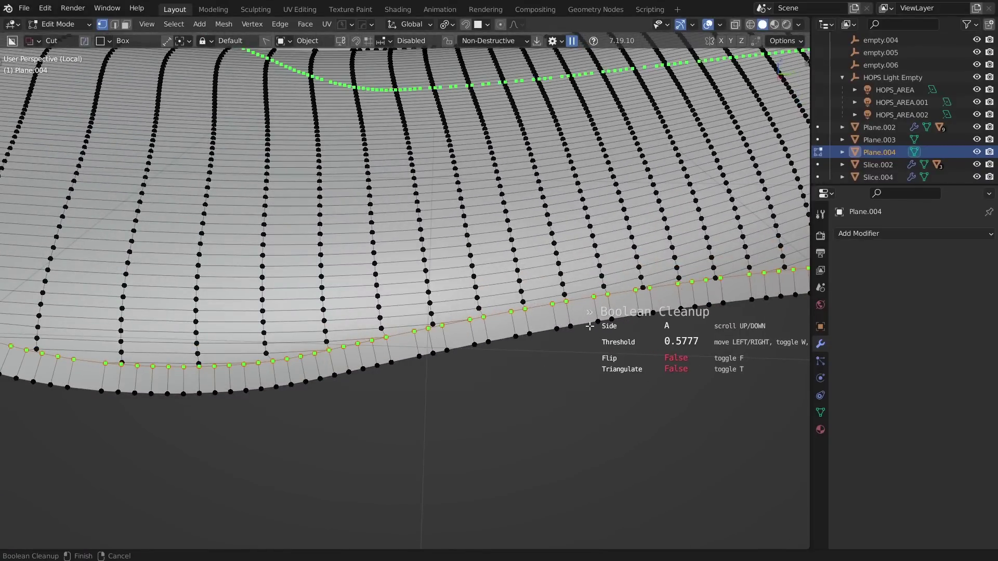
scroll(584, 322, down, 1)
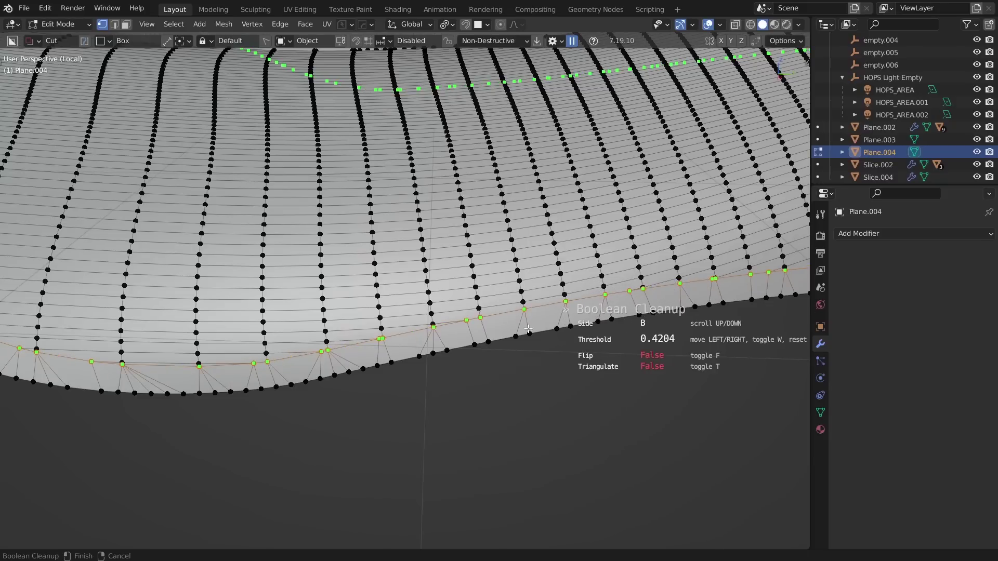
scroll(554, 327, up, 1)
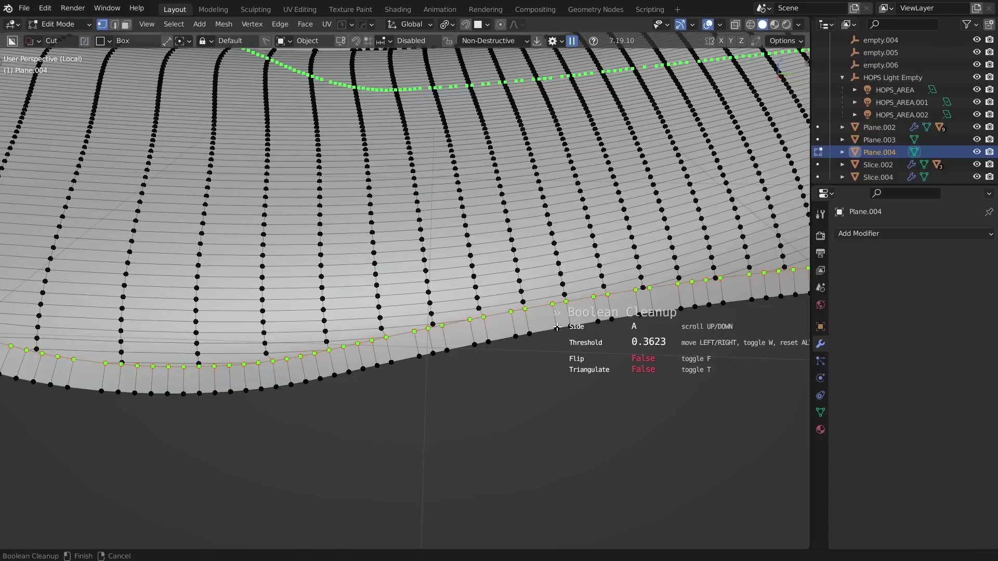
click(557, 326)
scroll(501, 337, up, 10)
scroll(445, 421, down, 10)
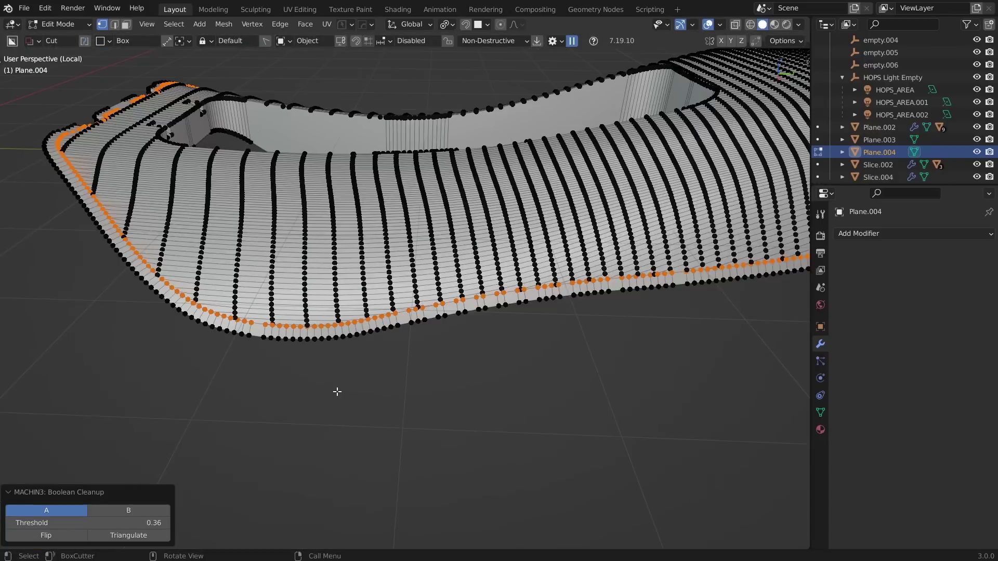
key(3)
scroll(403, 379, up, 8)
Step: Delete Plane.004's top faces by inverting the rim selection, keeping only the rim strip
alt+click(392, 352)
scroll(509, 314, down, 7)
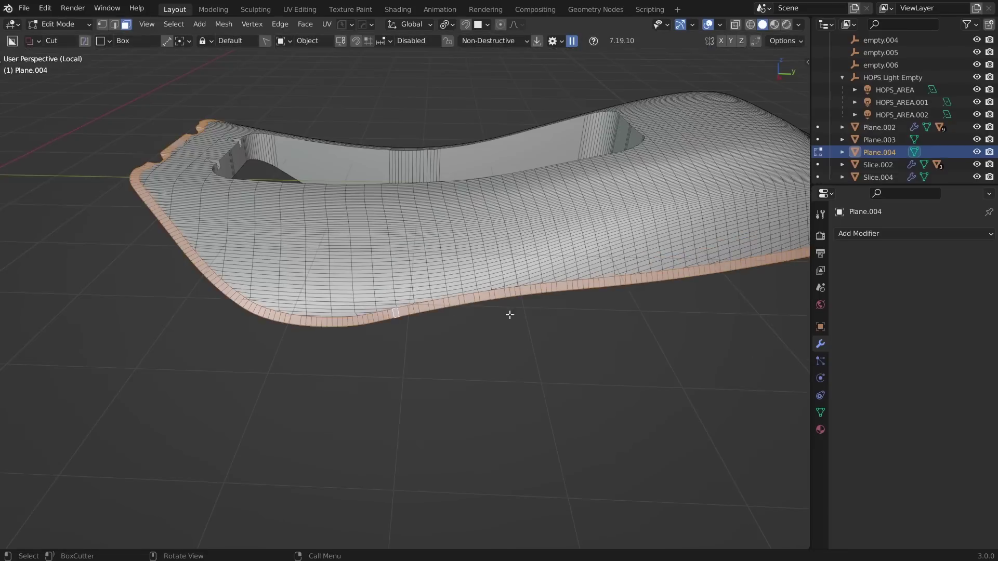
middle_drag(423, 293, 436, 351)
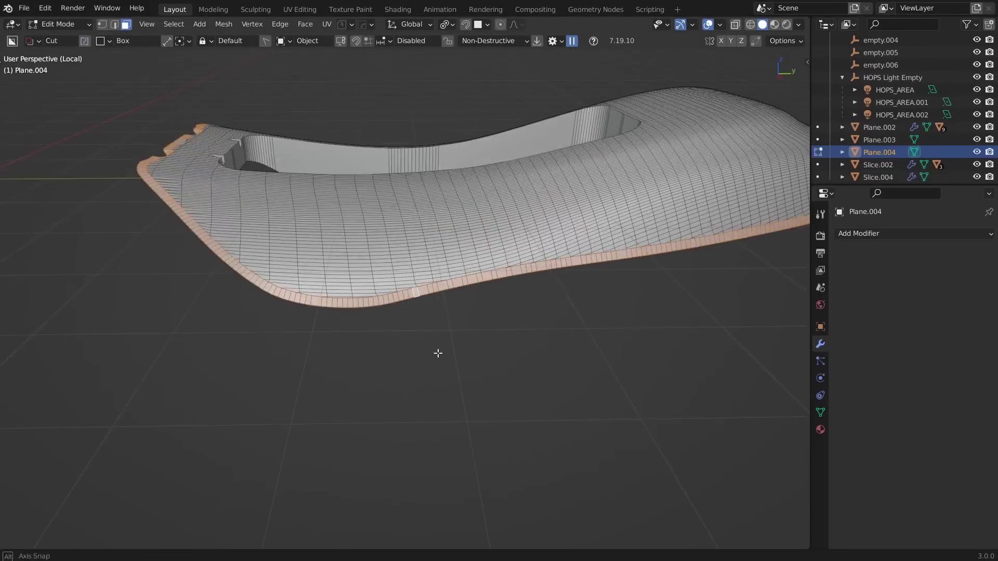
scroll(436, 353, up, 4)
key(ctrl+i)
key(x)
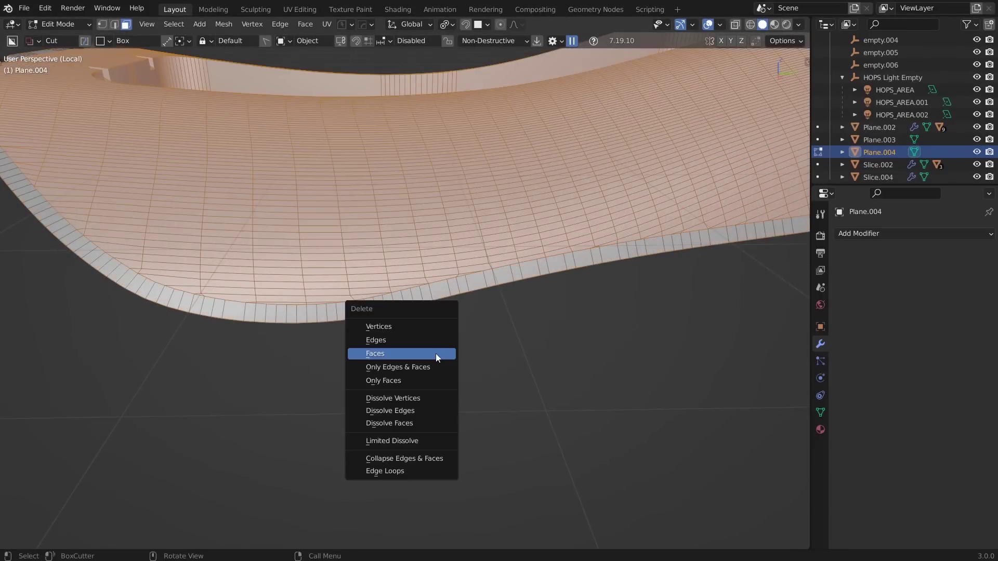
click(435, 357)
middle_drag(439, 367, 404, 375)
Step: Trim-unwrap the whole strip onto the DECALmachine BB Trim 3 sheet
key(a)
key(d)
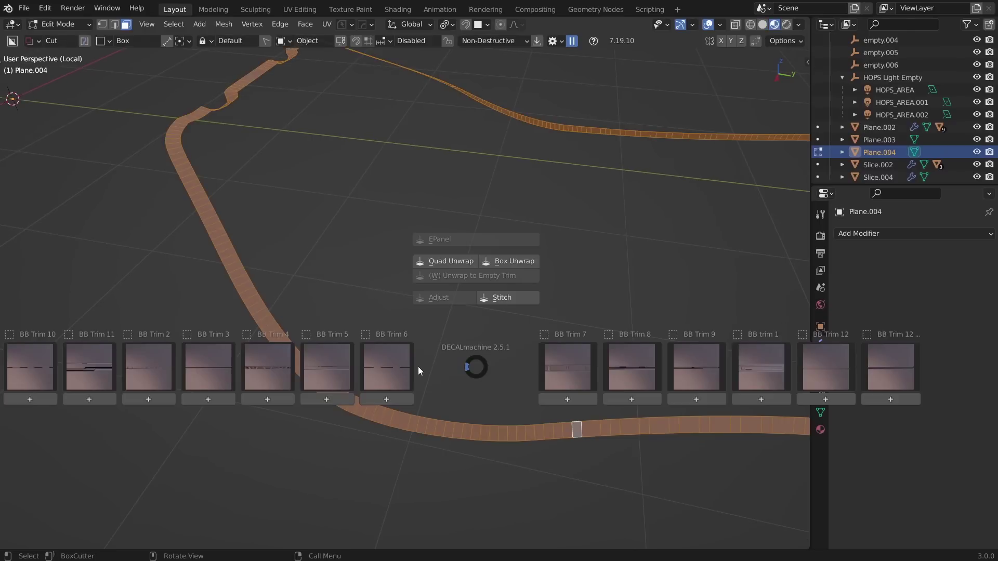
click(220, 359)
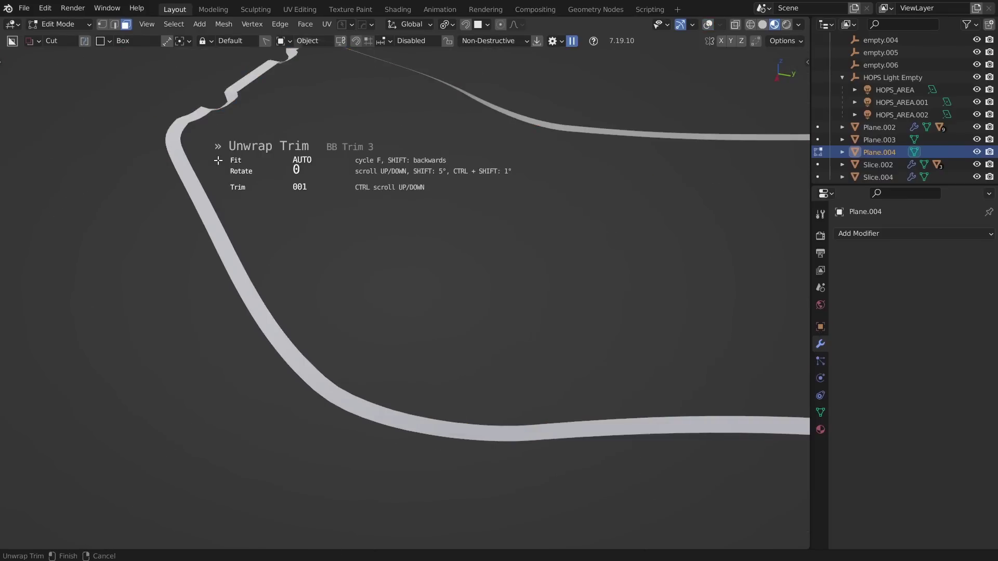
ctrl+scroll(387, 263, up, 19)
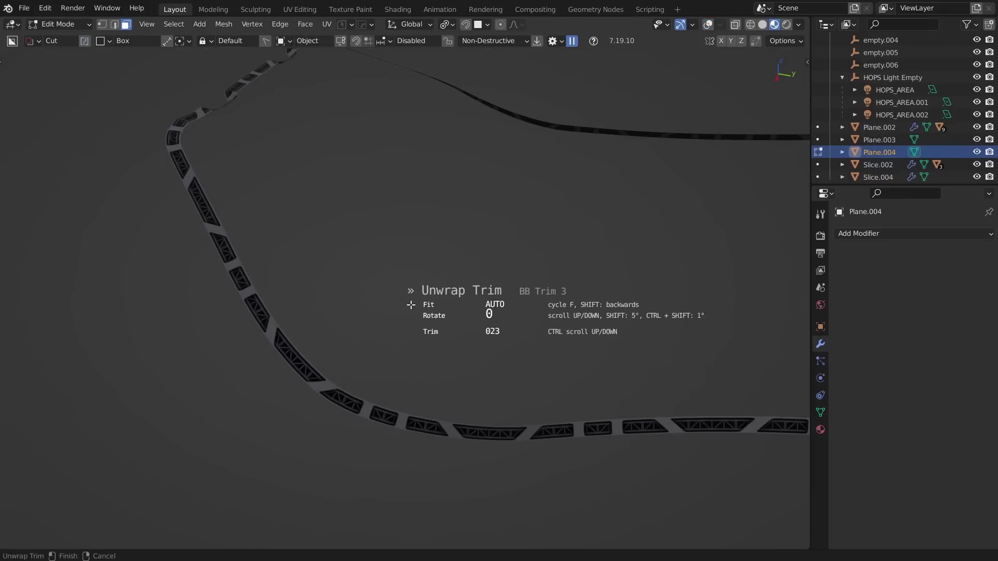
ctrl+scroll(417, 298, down, 13)
ctrl+scroll(418, 298, up, 7)
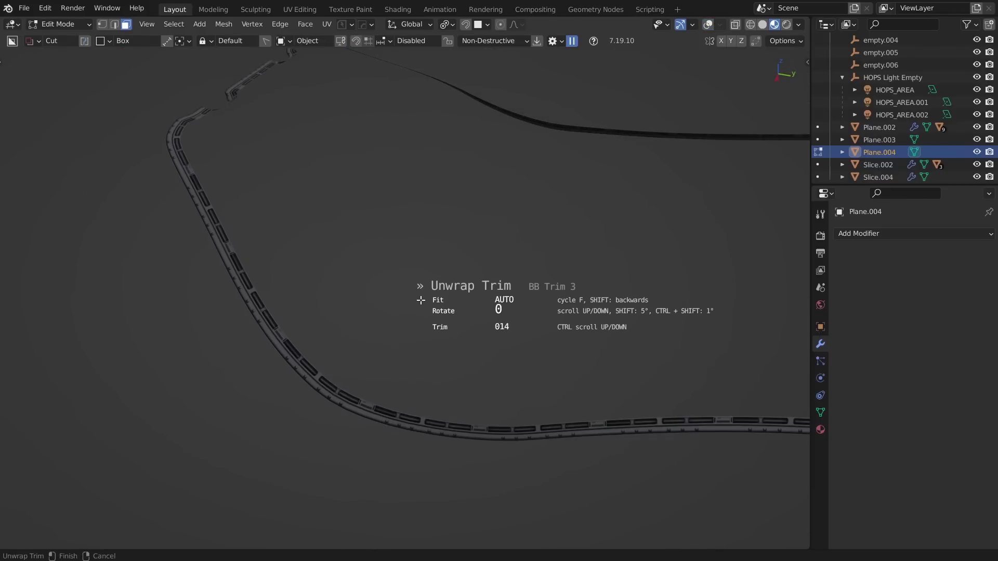
click(424, 300)
middle_drag(423, 296, 454, 377)
Step: Return to Object Mode and delete the Plane.004 strip object
key(Tab)
key(d)
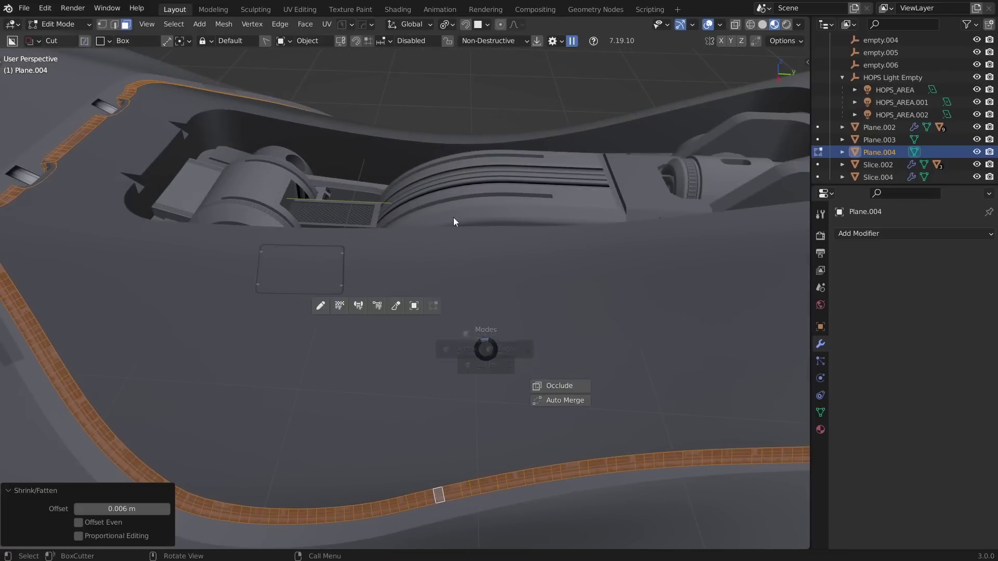
scroll(477, 251, down, 6)
middle_drag(490, 307, 552, 282)
scroll(412, 316, up, 4)
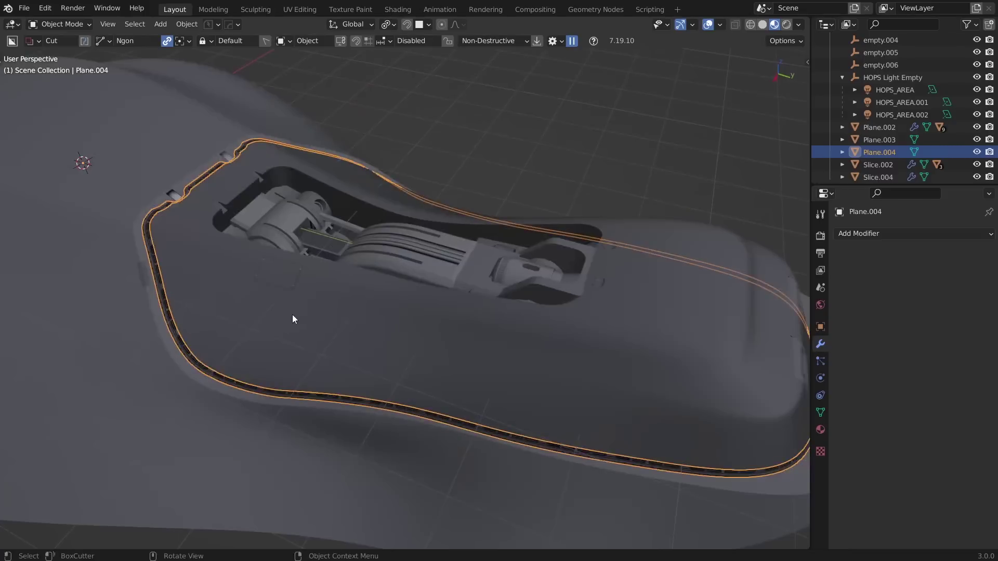
scroll(472, 275, up, 2)
scroll(473, 273, down, 2)
key(Delete)
scroll(386, 303, down, 3)
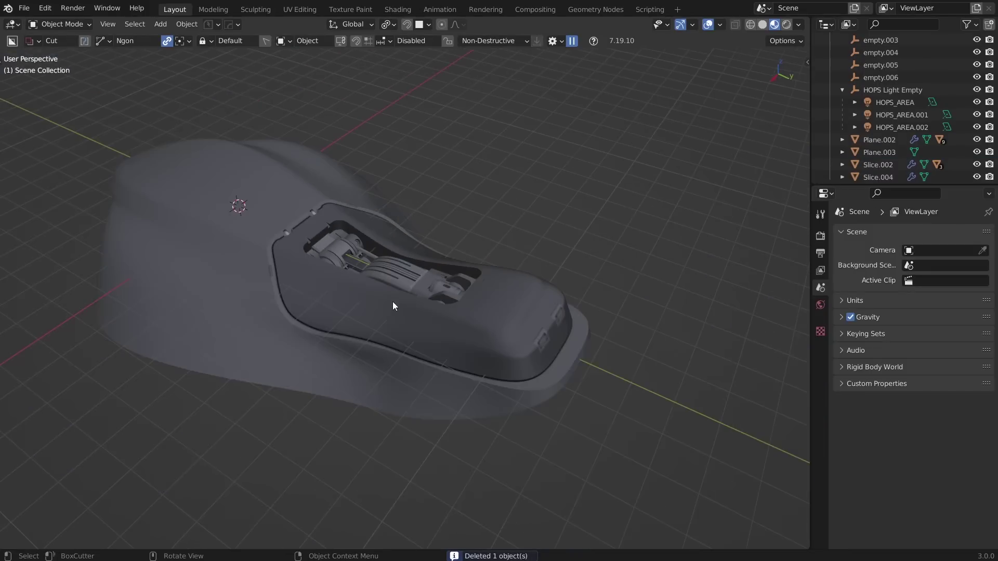
mouse_move(392, 301)
middle_down()
mouse_move(360, 297)
mouse_move(325, 348)
mouse_move(381, 301)
middle_up()
Step: Switch to Solid shading and start a new General file without saving the seat scene
key(z)
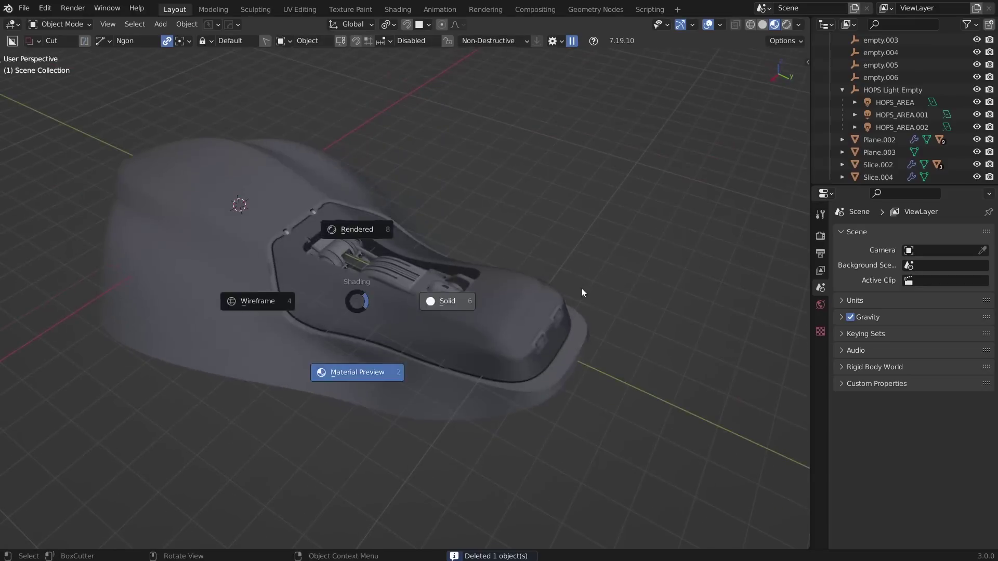
click(581, 288)
mouse_move(581, 288)
middle_down()
mouse_move(468, 303)
mouse_move(516, 272)
mouse_move(364, 341)
mouse_move(519, 289)
mouse_move(544, 252)
middle_up()
key(ctrl+n)
click(544, 252)
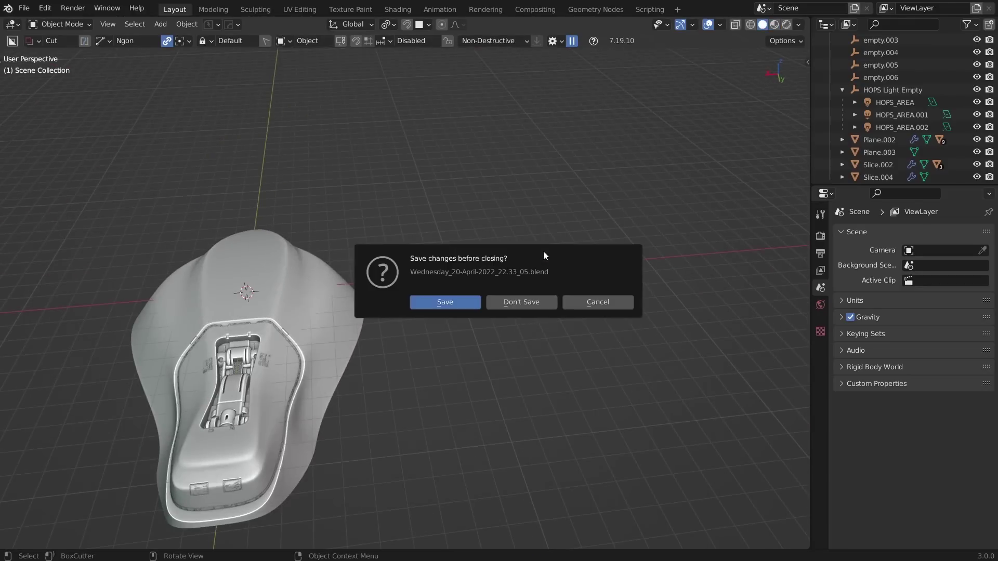
click(526, 303)
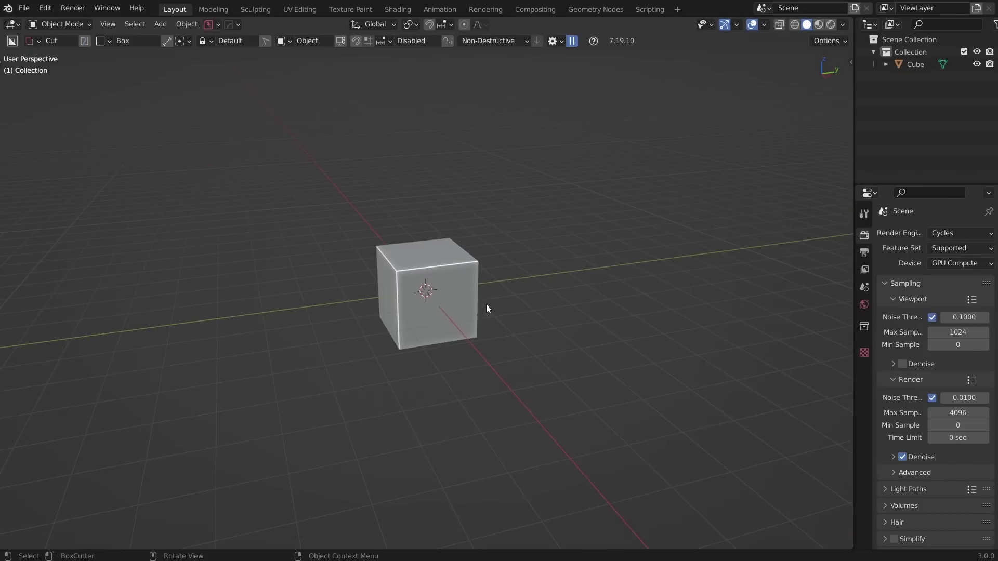
Step: Replace the default cube with a smooth-shaded UV sphere
click(447, 293)
key(Delete)
key(shift+a)
mouse_move(447, 293)
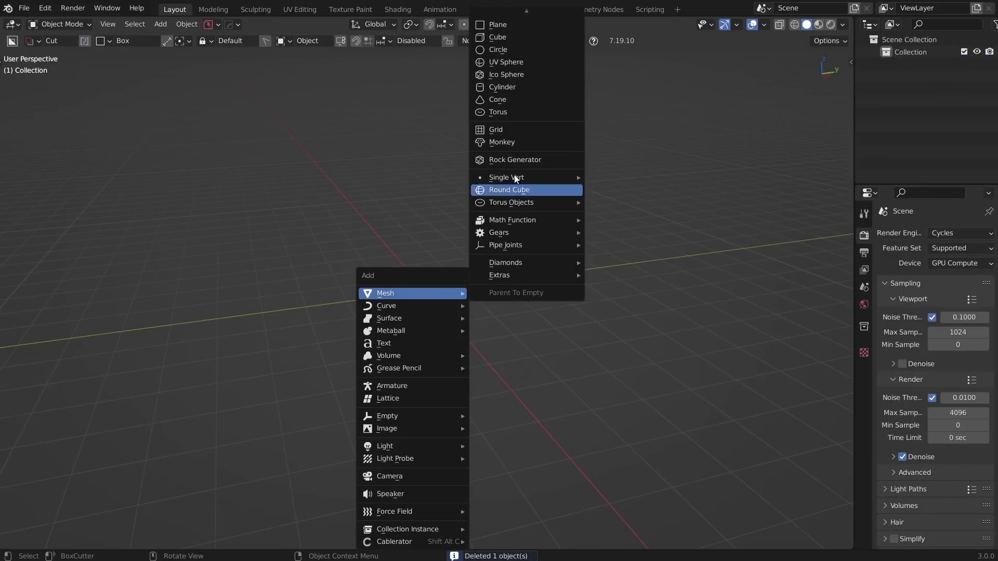
click(508, 63)
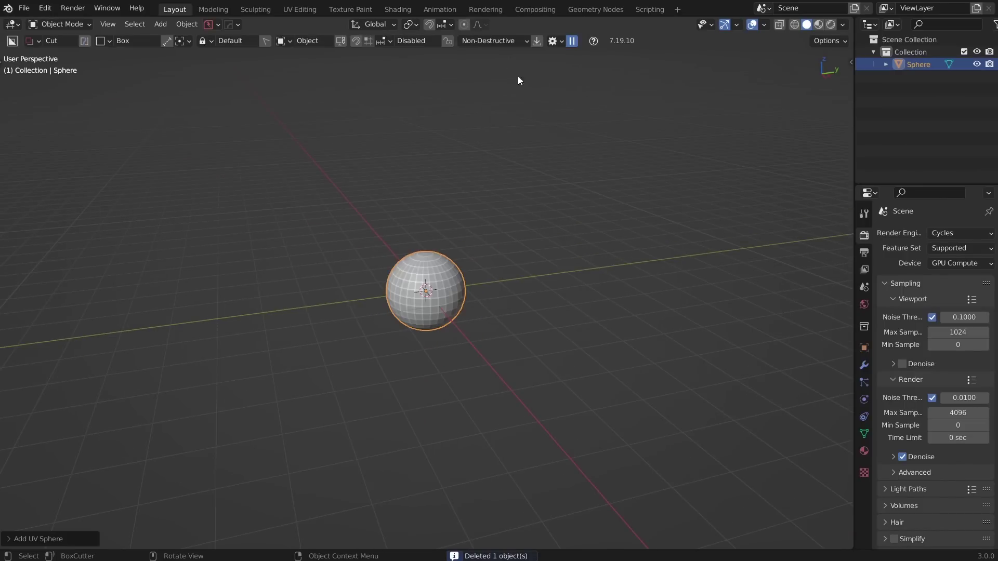
right_click(557, 213)
click(557, 211)
middle_drag(566, 241, 500, 325)
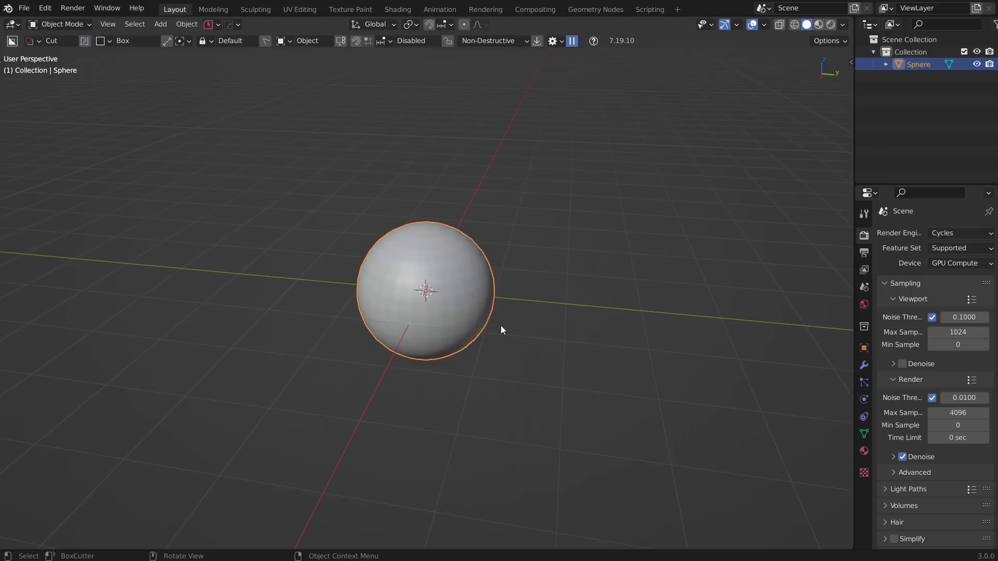
Step: Duplicate the sphere, shrink the copy and move it to overlap the original
key(shift+d)
click(524, 306)
key(s)
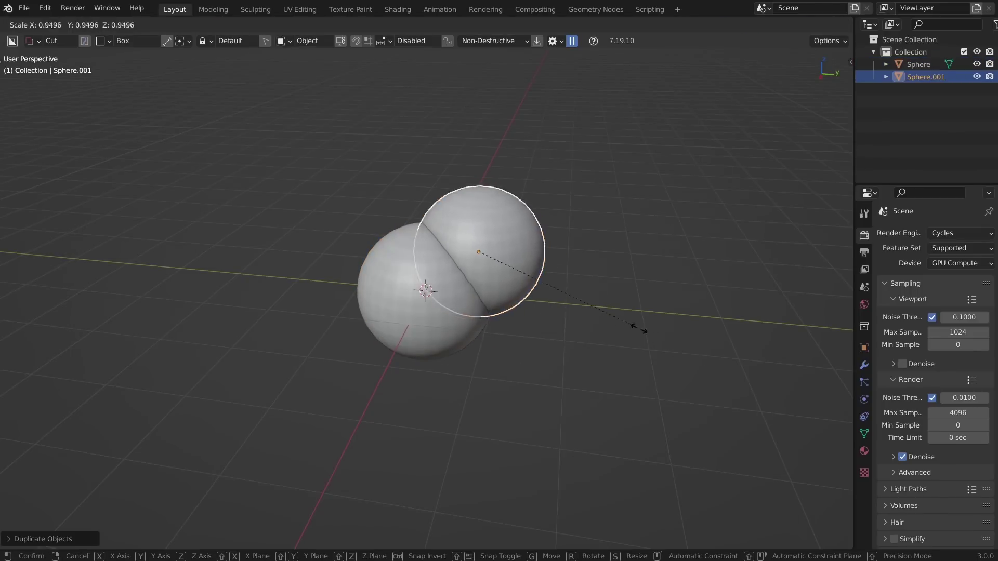
click(572, 308)
key(g)
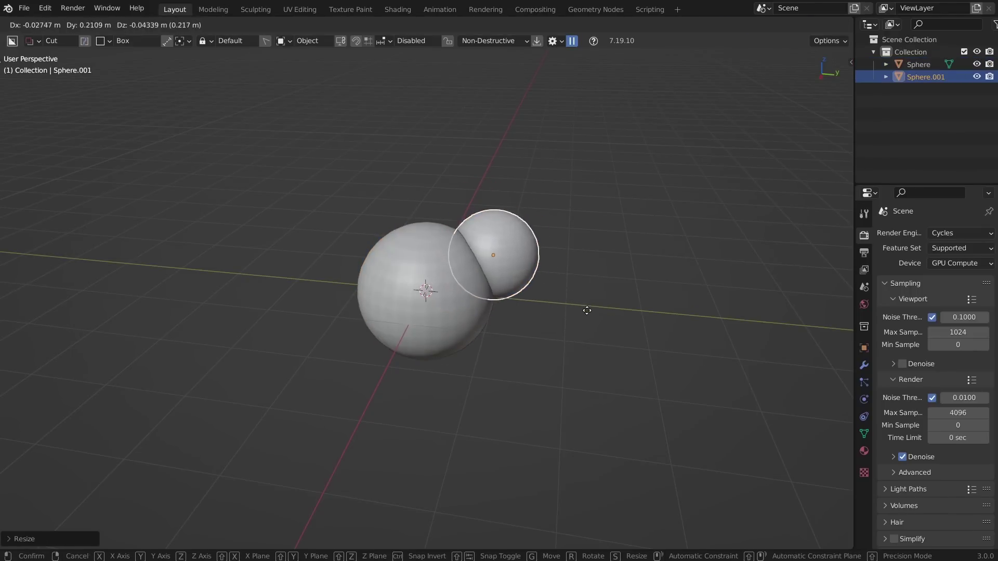
click(581, 295)
scroll(475, 266, up, 2)
middle_drag(475, 262, 489, 292)
scroll(496, 292, up, 2)
Step: Union the small sphere into the big sphere with HardOps Booleans
shift+click(302, 233)
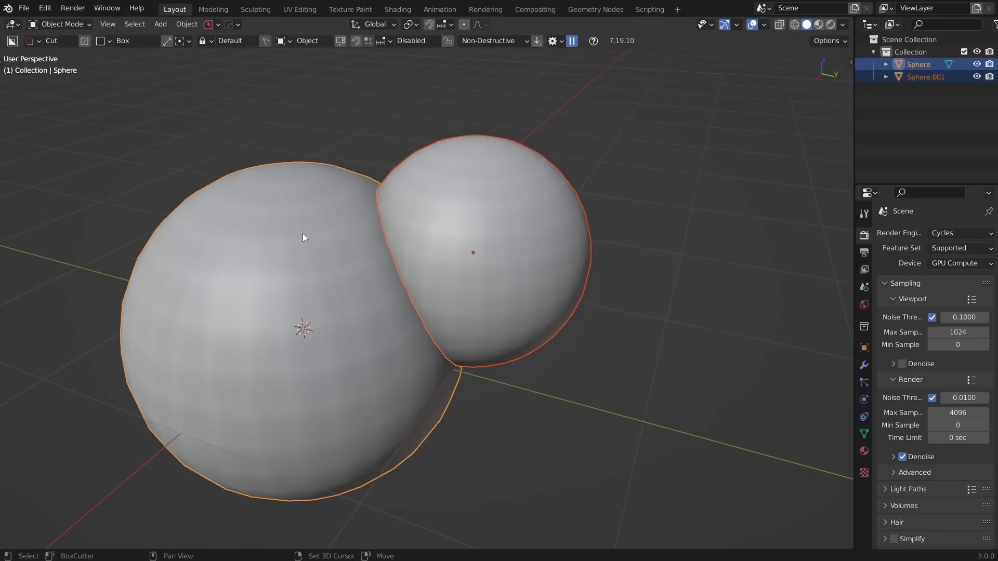
key(q)
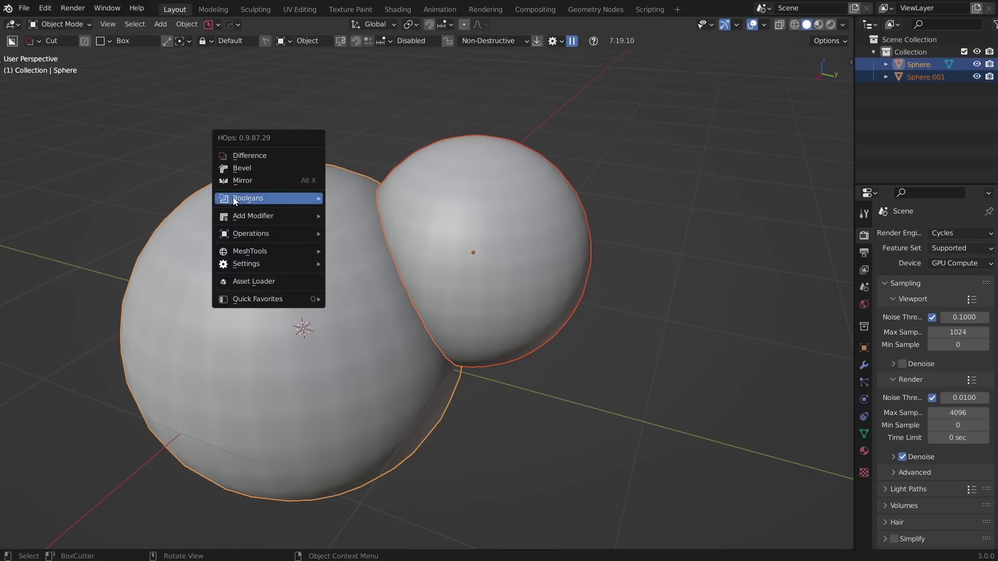
mouse_move(314, 199)
click(358, 228)
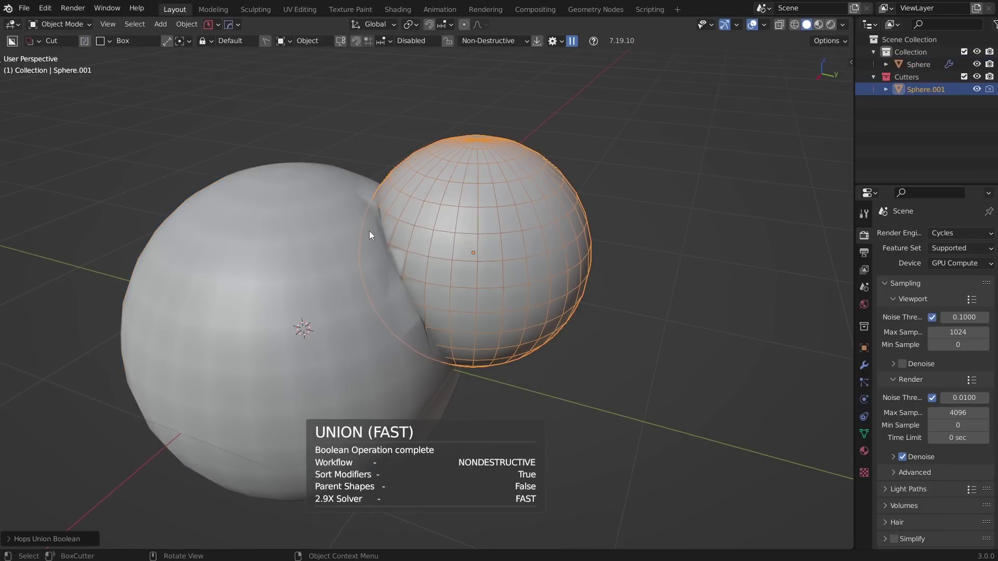
Step: Hide the small cutter sphere and check the big sphere's Boolean modifier
middle_drag(369, 231, 419, 336)
key(h)
click(420, 336)
click(864, 365)
key(Tab)
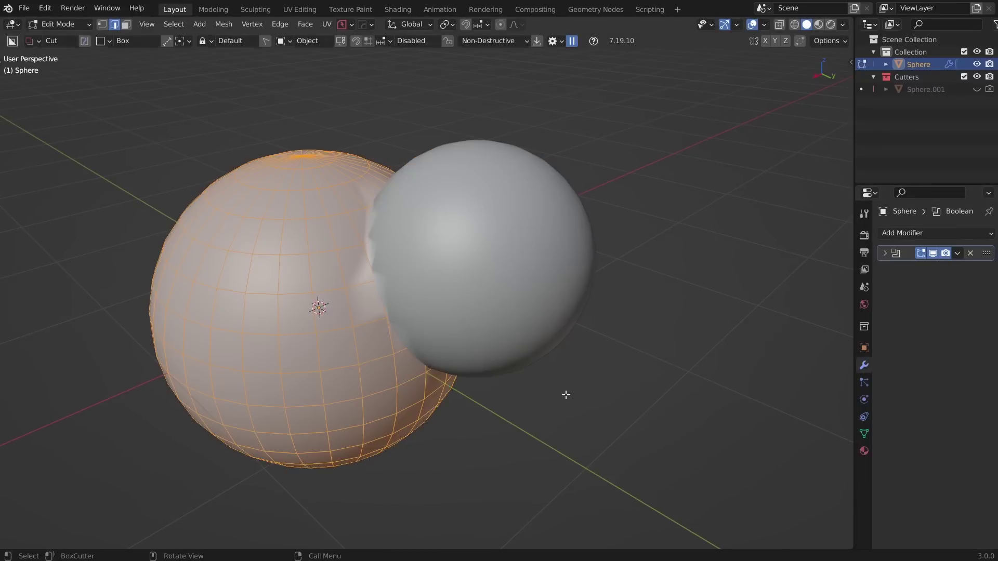
key(Tab)
Step: Apply the Boolean modifier and enter Edit Mode on the merged Sphere
click(932, 254)
click(932, 254)
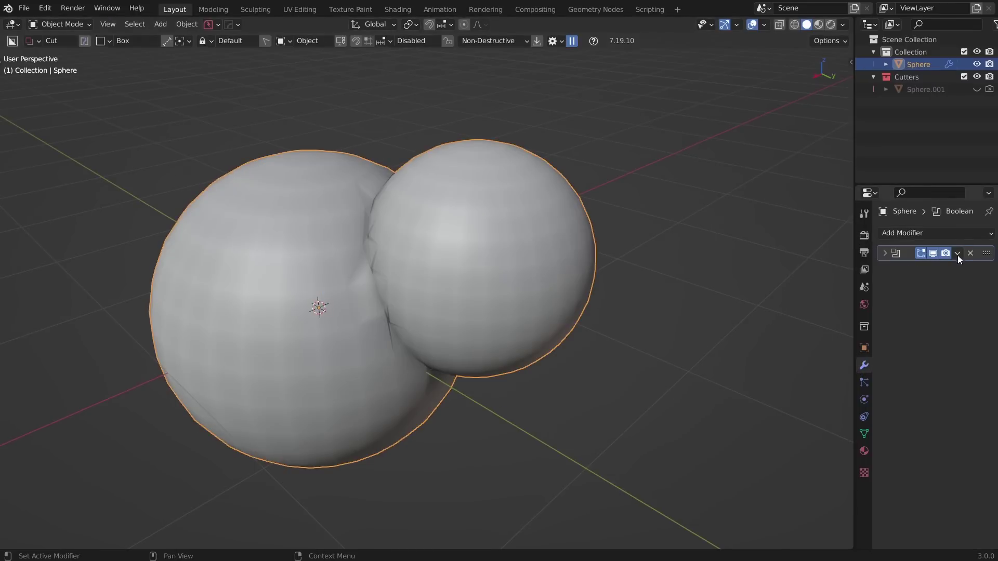
click(957, 254)
click(947, 267)
key(Tab)
middle_drag(545, 306, 426, 257)
scroll(489, 323, up, 5)
scroll(424, 359, up, 4)
scroll(468, 312, down, 6)
scroll(459, 229, up, 3)
Step: Select the edge loop along the two spheres' intersection in edge mode
key(2)
ctrl+click(421, 371)
scroll(426, 267, up, 4)
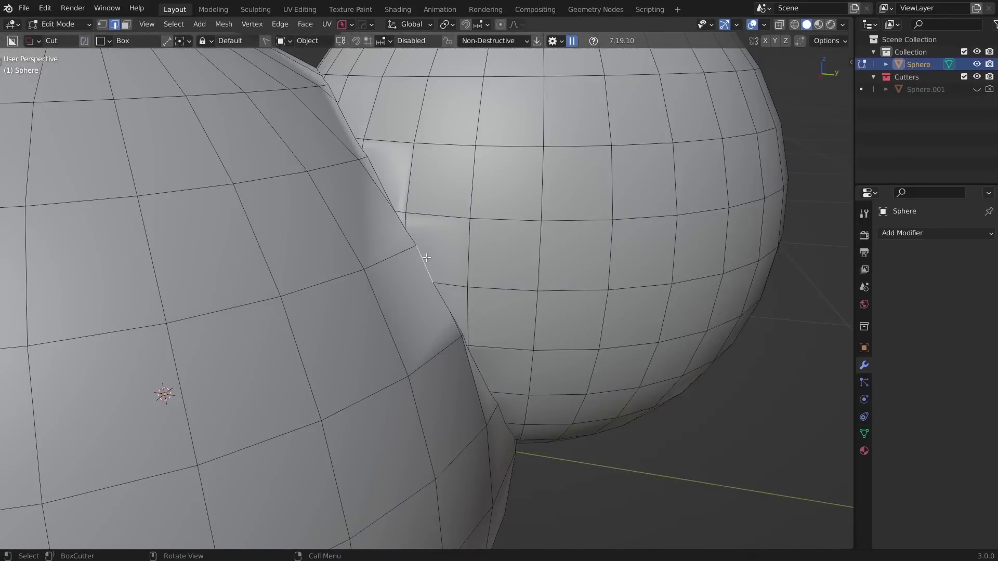
scroll(426, 258, down, 2)
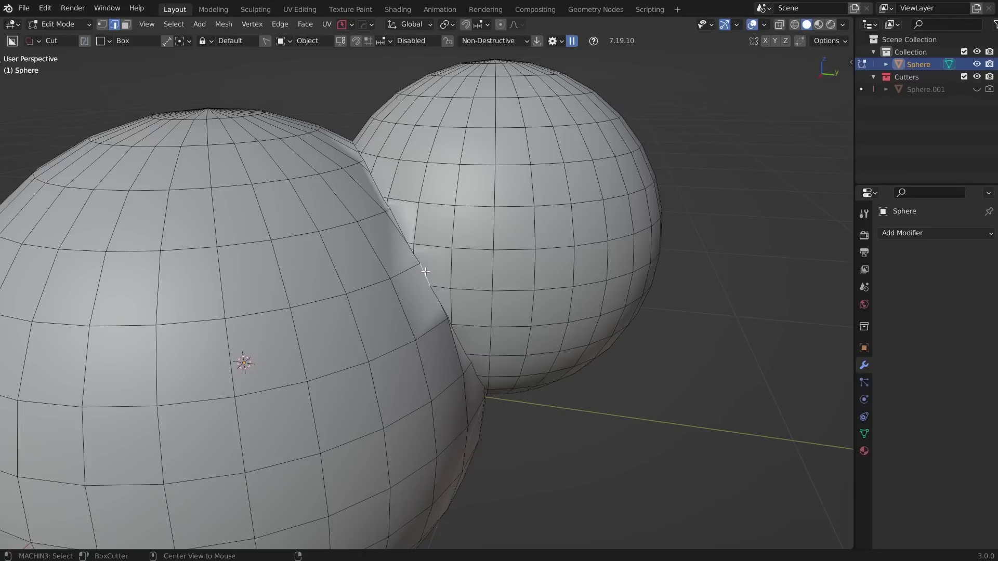
click(425, 271)
middle_drag(425, 272, 512, 351)
Step: Run MESHmachine Offset Cut on the seam with a width of 0.14
key(y)
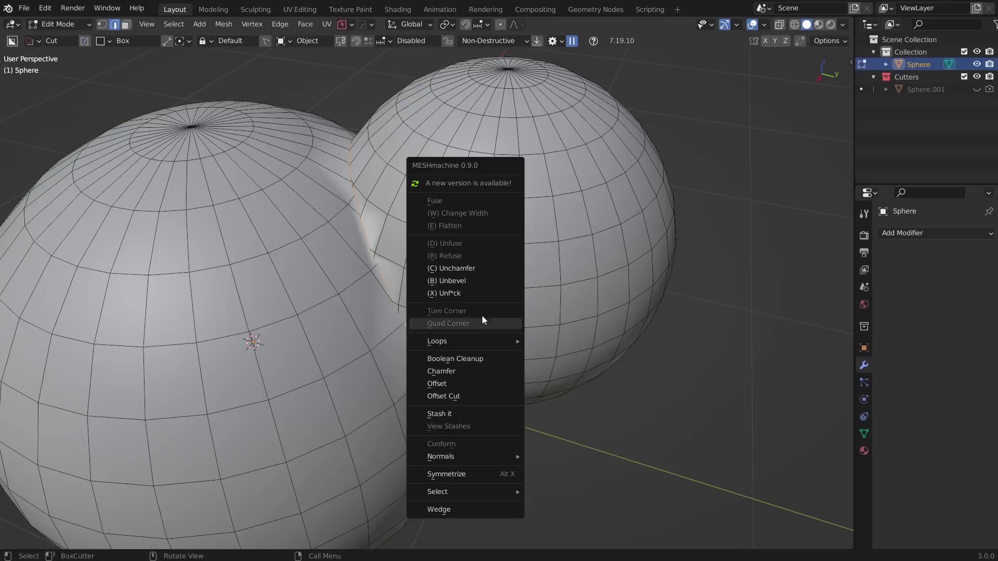
click(467, 394)
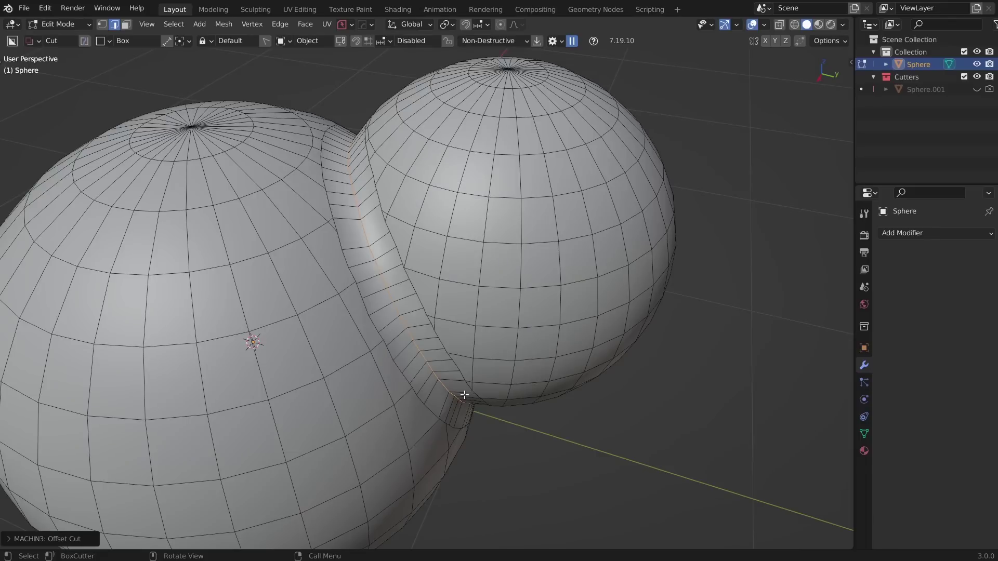
click(74, 539)
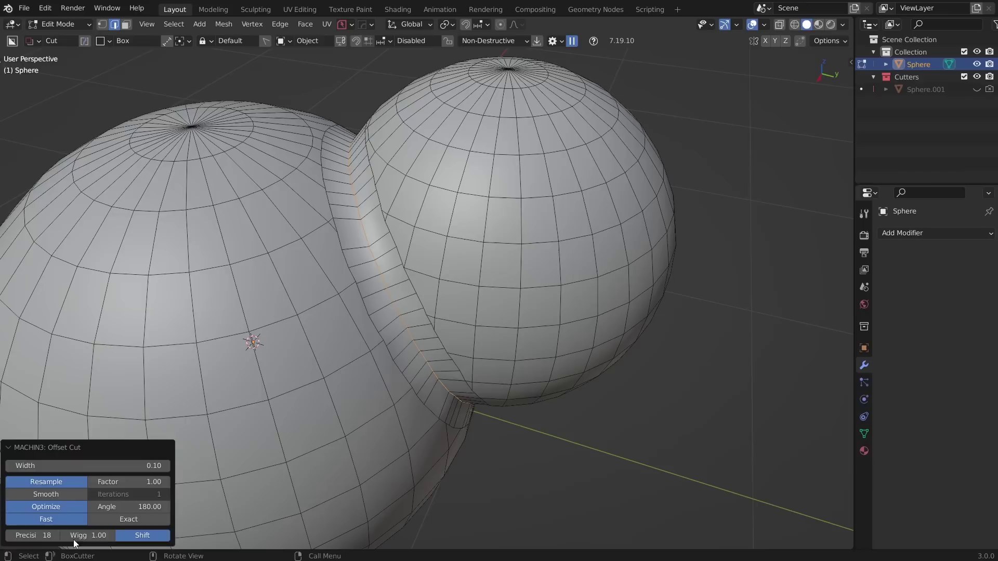
drag(88, 465, 119, 466)
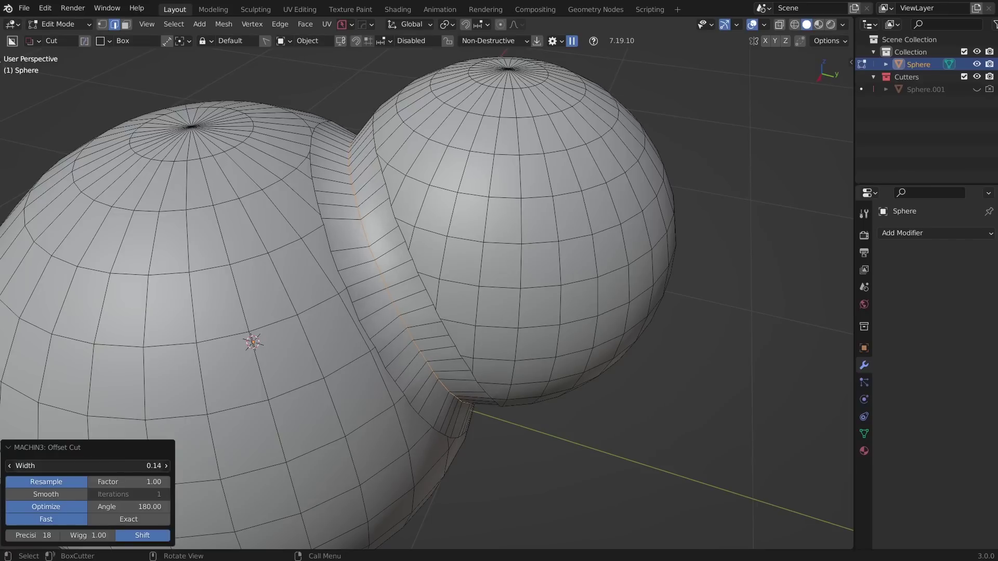
Step: Bevel the offset-cut edges into a narrow smooth blend
middle_drag(361, 352, 522, 314)
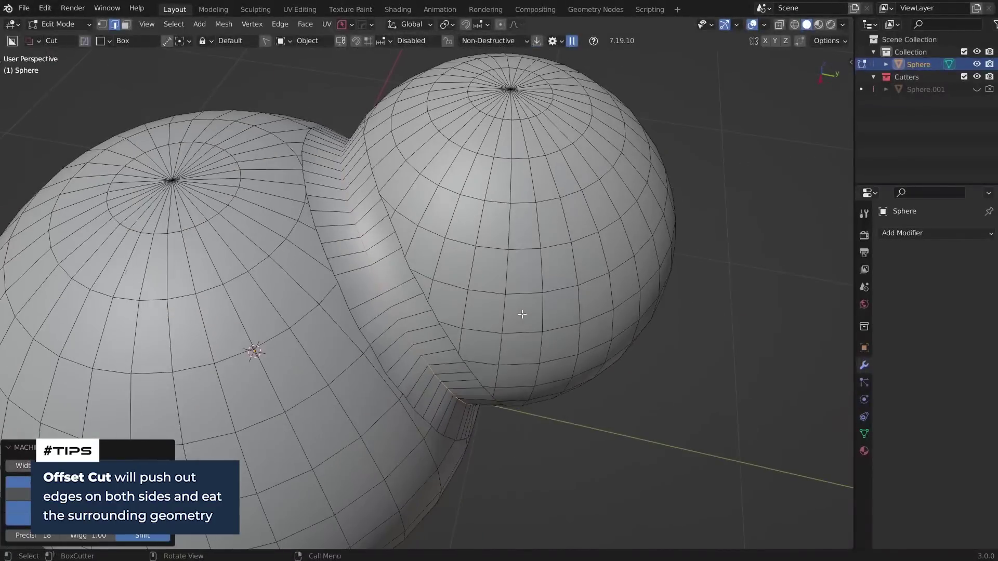
key(ctrl+b)
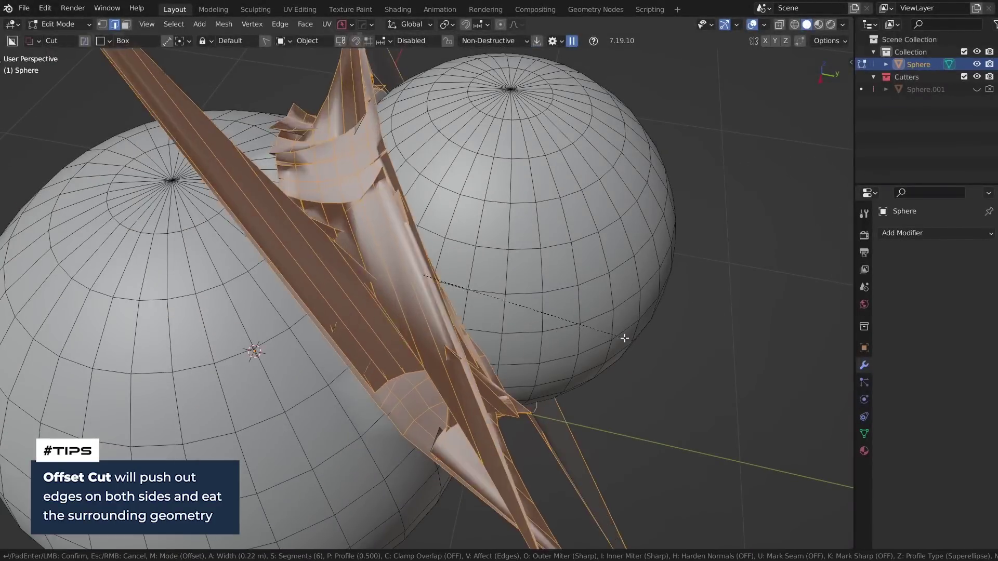
click(584, 330)
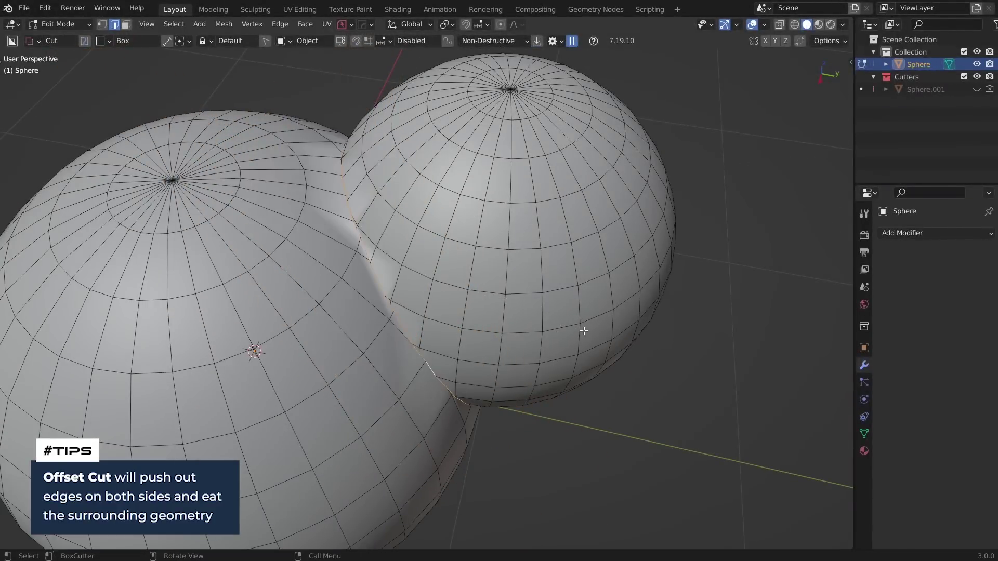
Step: Offset-cut the sphere junction and bevel the band with 15 segments
key(y)
click(584, 330)
middle_drag(584, 331, 516, 301)
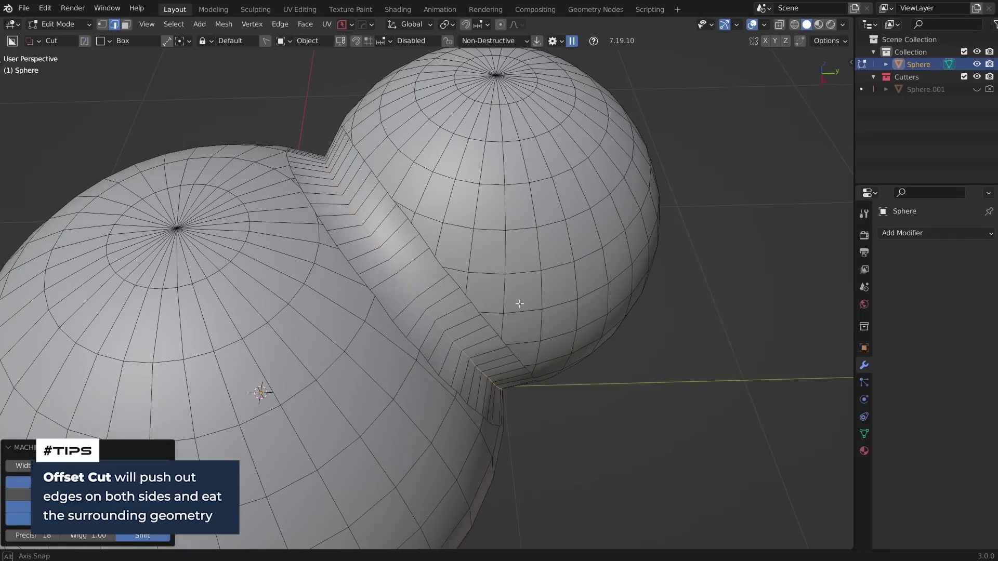
key(ctrl+b)
scroll(600, 310, up, 14)
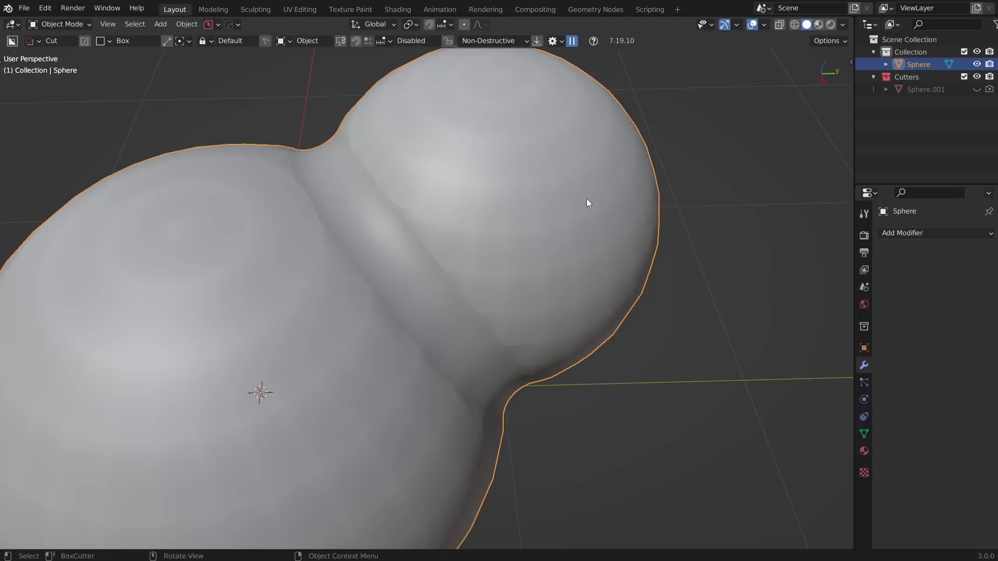
mouse_move(588, 204)
middle_down()
mouse_move(630, 267)
mouse_move(483, 291)
mouse_move(404, 373)
mouse_move(467, 395)
middle_up()
scroll(477, 273, down, 3)
key(Tab)
scroll(527, 412, up, 5)
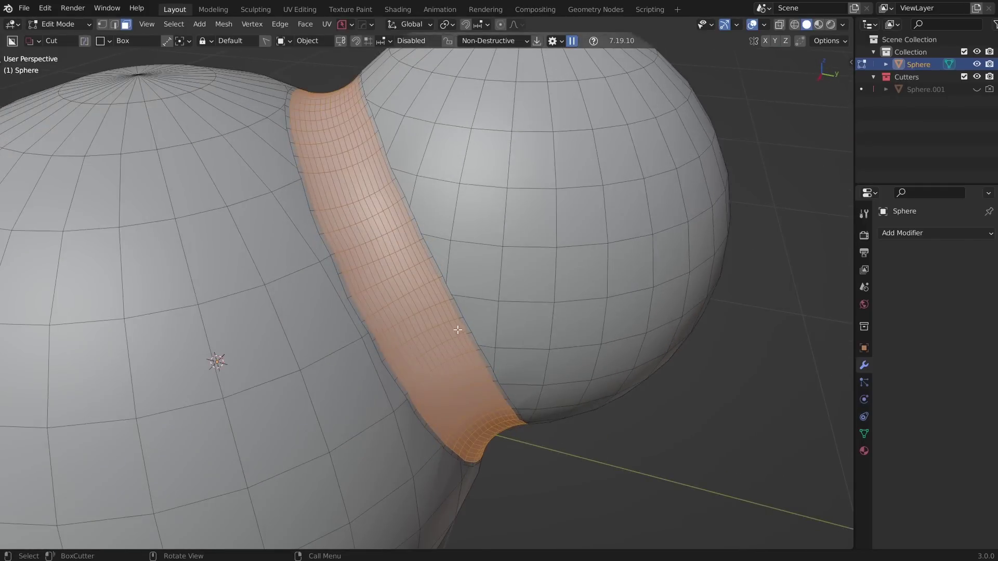
scroll(458, 330, up, 5)
scroll(444, 310, down, 8)
key(Tab)
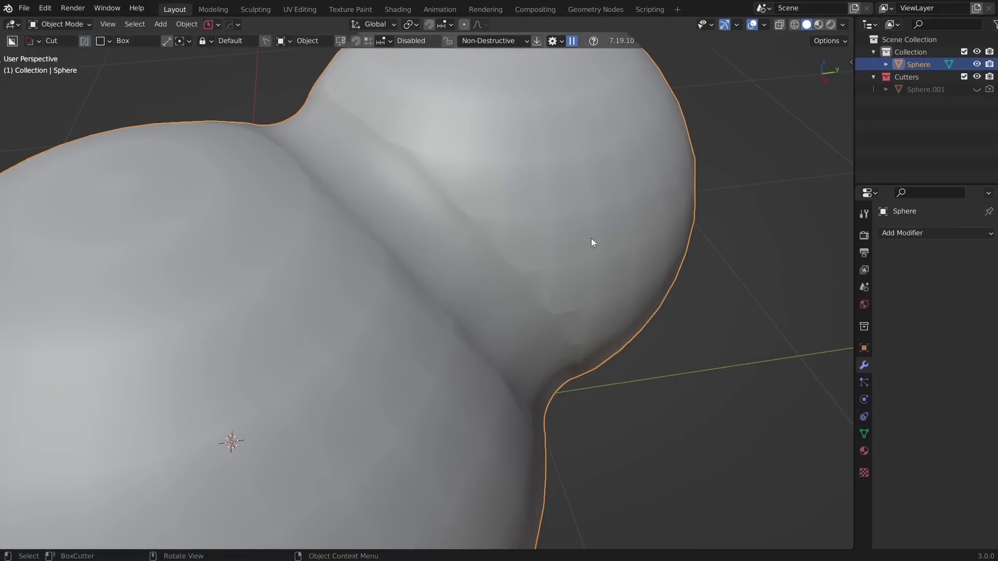
scroll(602, 260, down, 2)
key(ctrl+1)
middle_drag(621, 289, 554, 223)
scroll(413, 304, up, 5)
scroll(413, 305, down, 5)
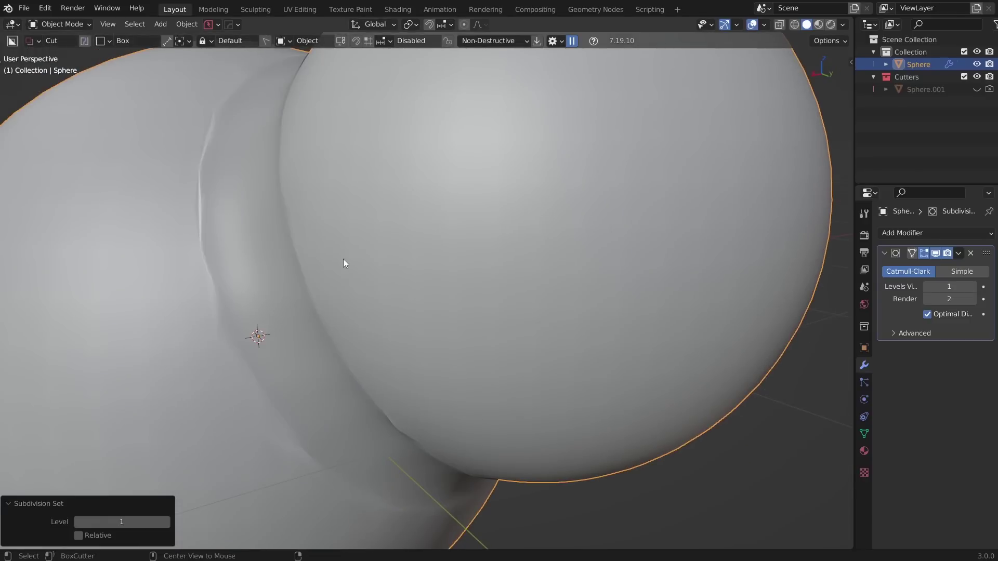
key(q)
click(234, 286)
click(937, 315)
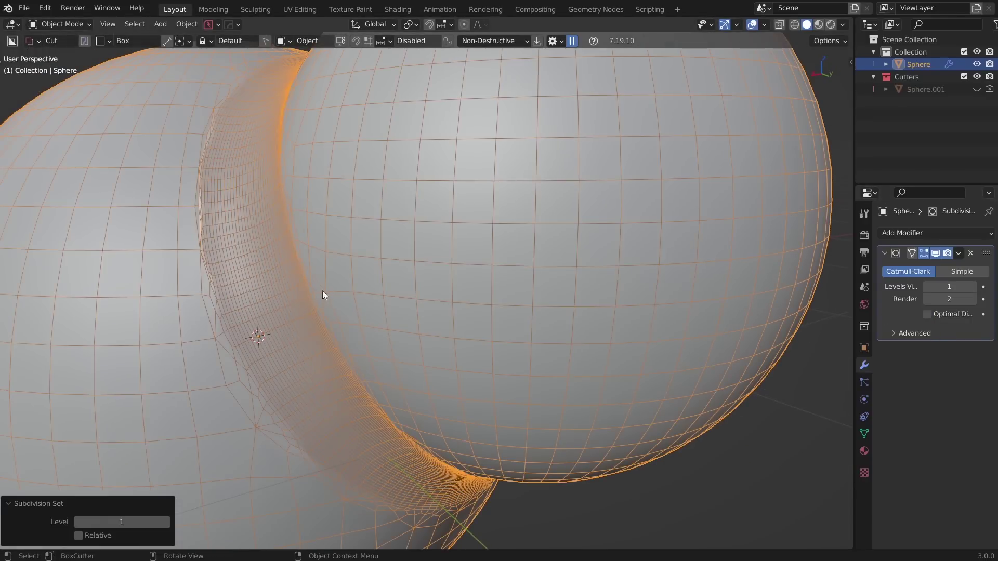
key(q)
click(334, 289)
scroll(392, 295, down, 5)
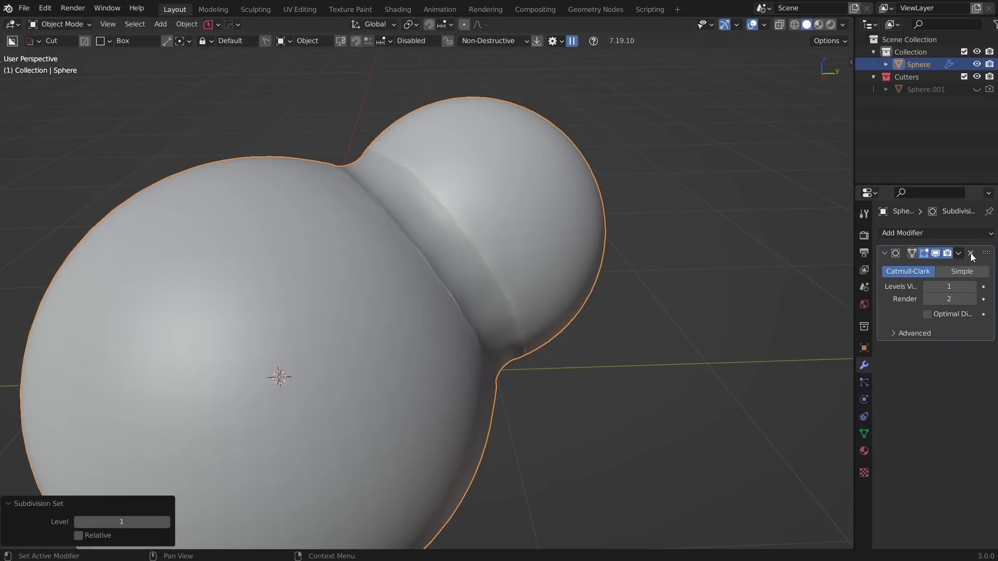
click(970, 254)
scroll(599, 314, down, 5)
middle_drag(599, 314, 560, 352)
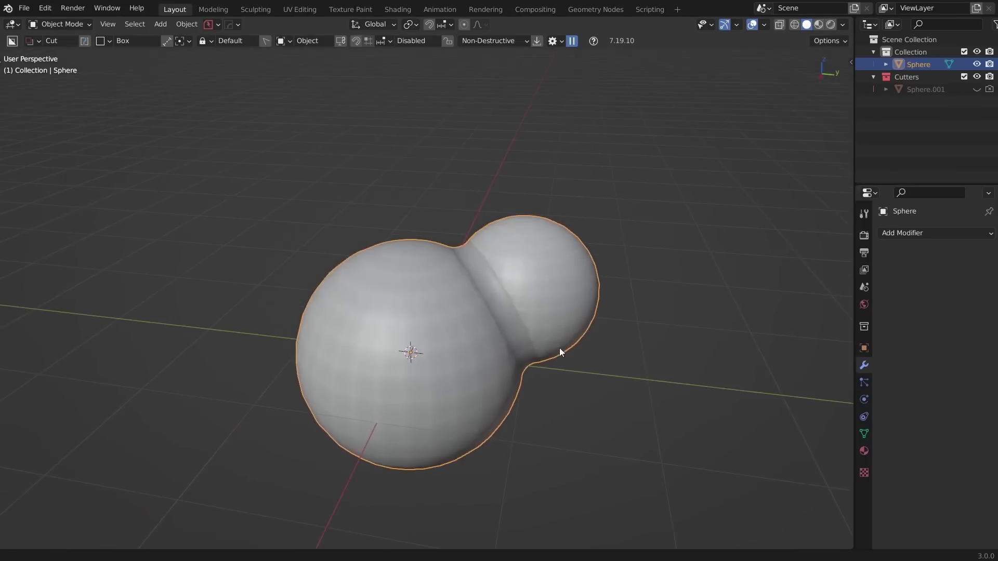
Step: Show the Quad Remesher sidebar panel and enable Scene Statistics in the status bar
key(n)
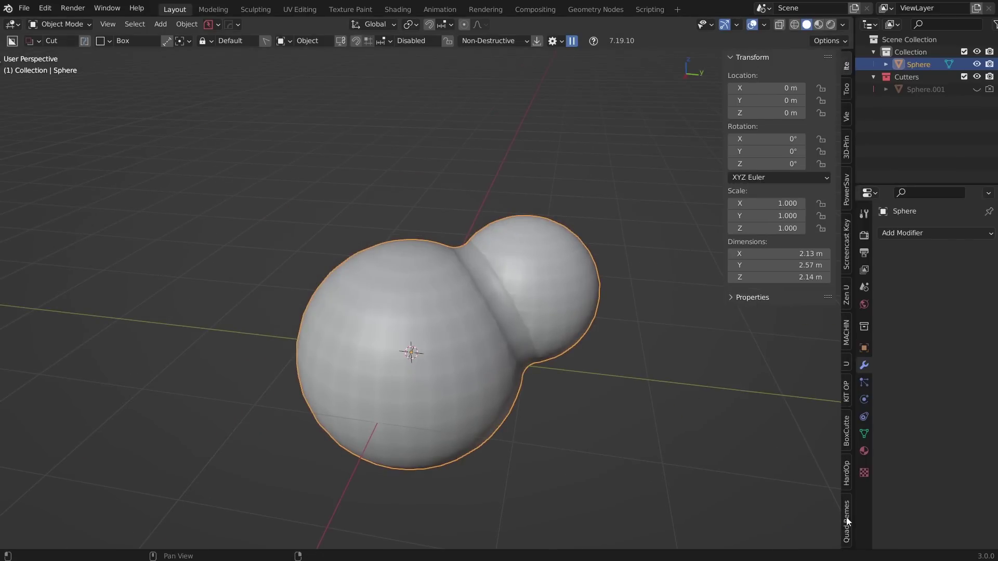
click(846, 517)
mouse_move(503, 299)
middle_down()
mouse_move(516, 348)
mouse_move(432, 227)
mouse_move(523, 289)
mouse_move(477, 282)
mouse_move(496, 281)
middle_up()
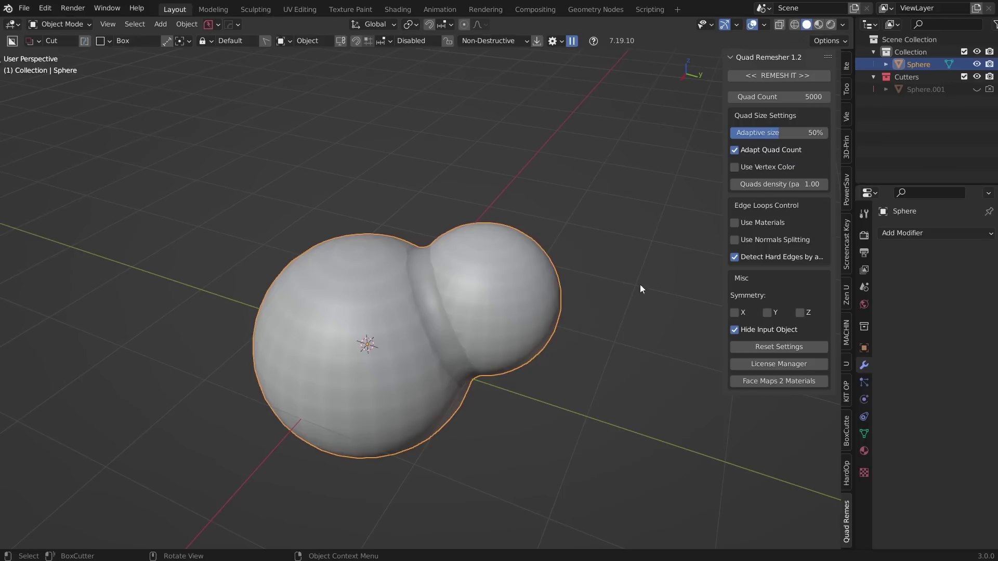
right_click(924, 557)
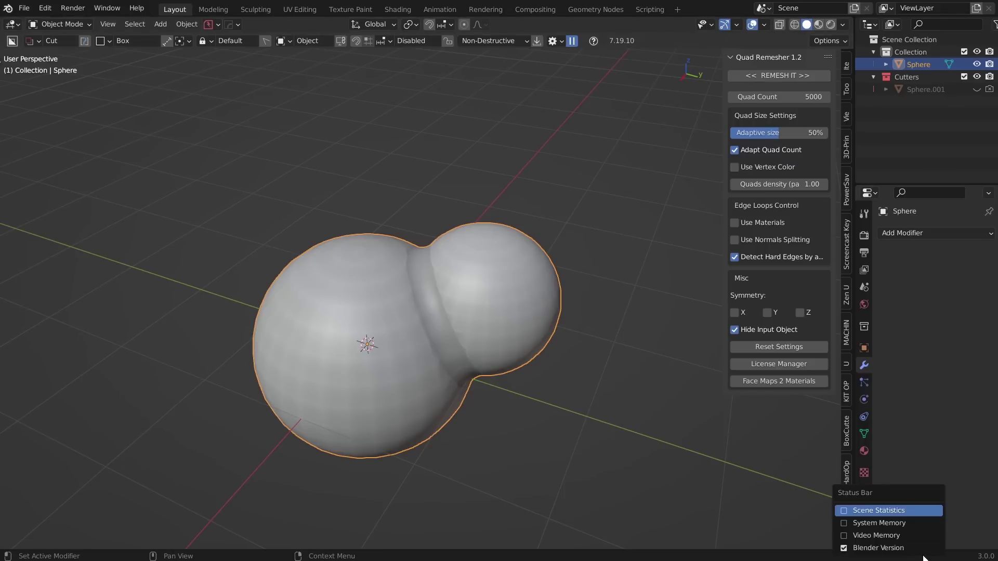
click(893, 510)
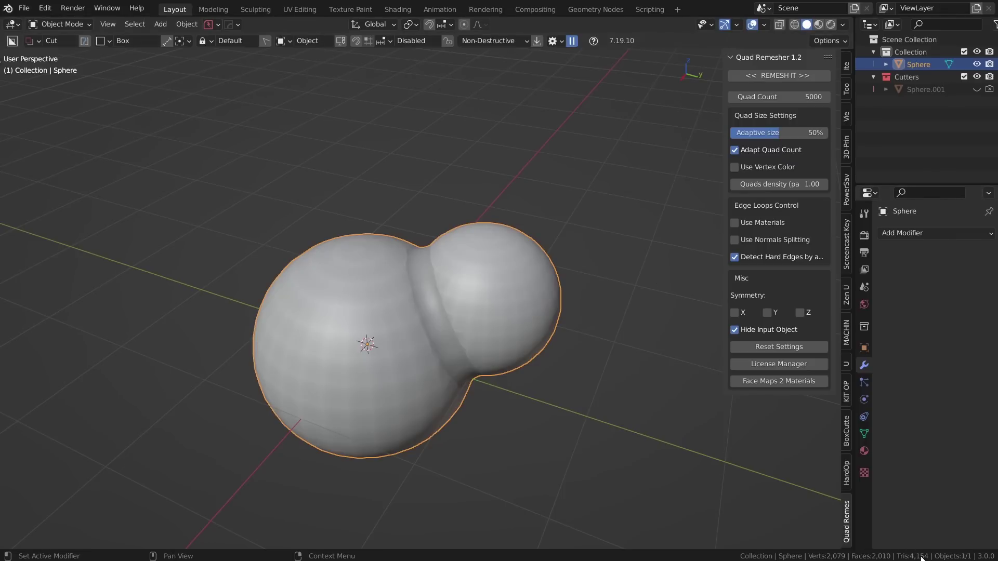
Step: Remesh the blob with Quad Remesher at quad count 4000, creating Retopo_Sphere
click(778, 97)
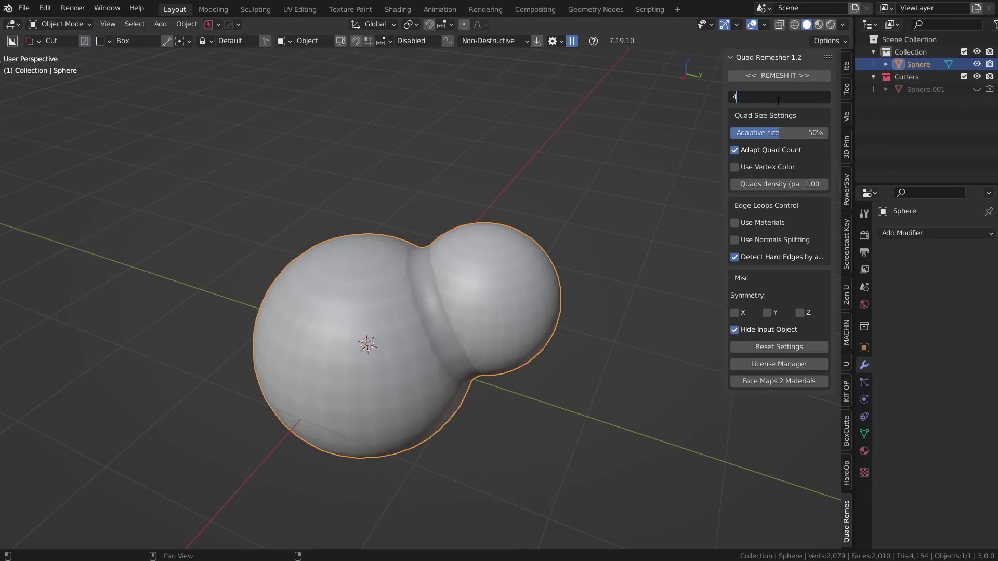
key(Return)
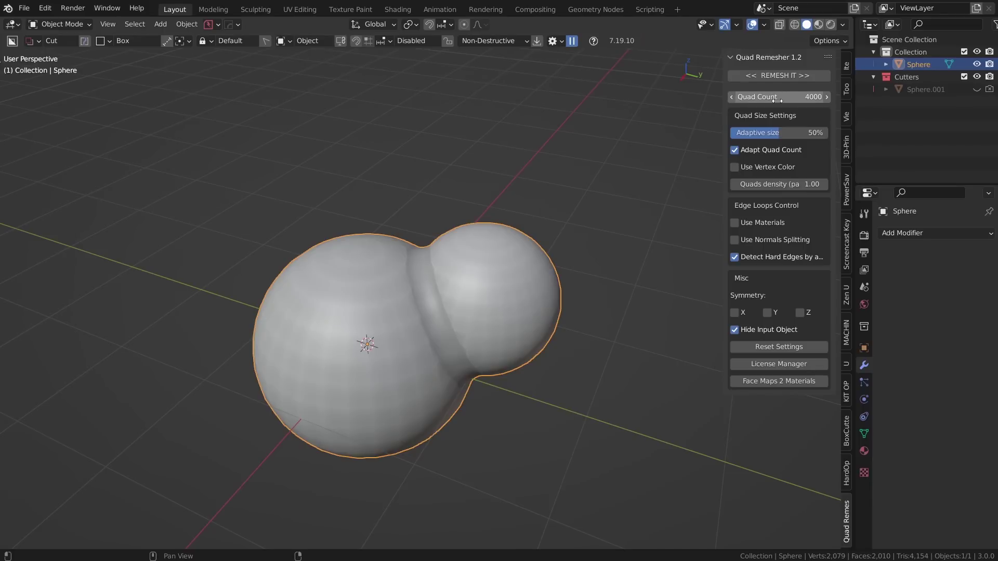
click(793, 77)
key(Tab)
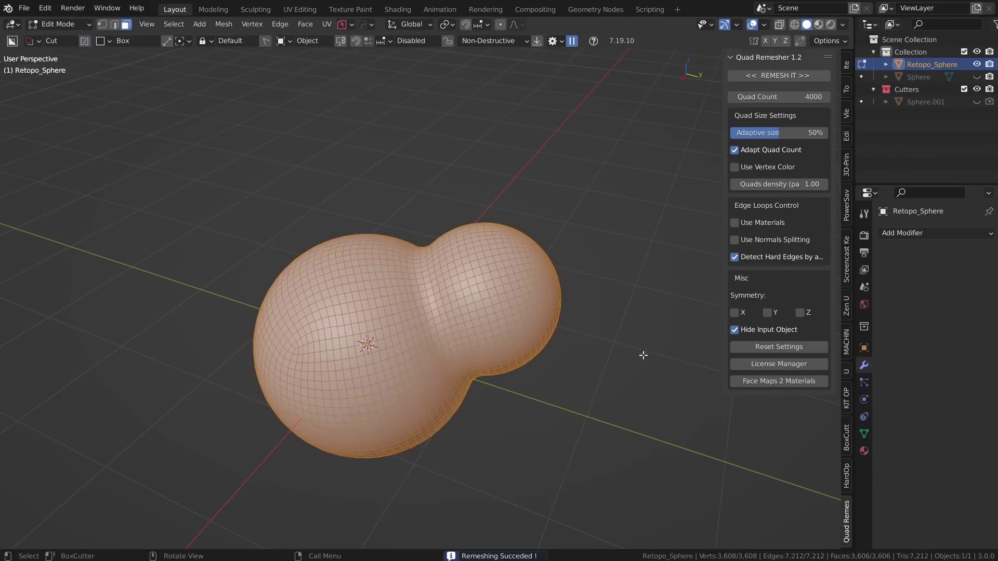
middle_drag(642, 352, 483, 401)
scroll(326, 452, up, 3)
middle_drag(325, 453, 372, 365)
Step: Remesh again at a quad count of 500, producing Retopo_Sphere.001
key(Tab)
click(372, 213)
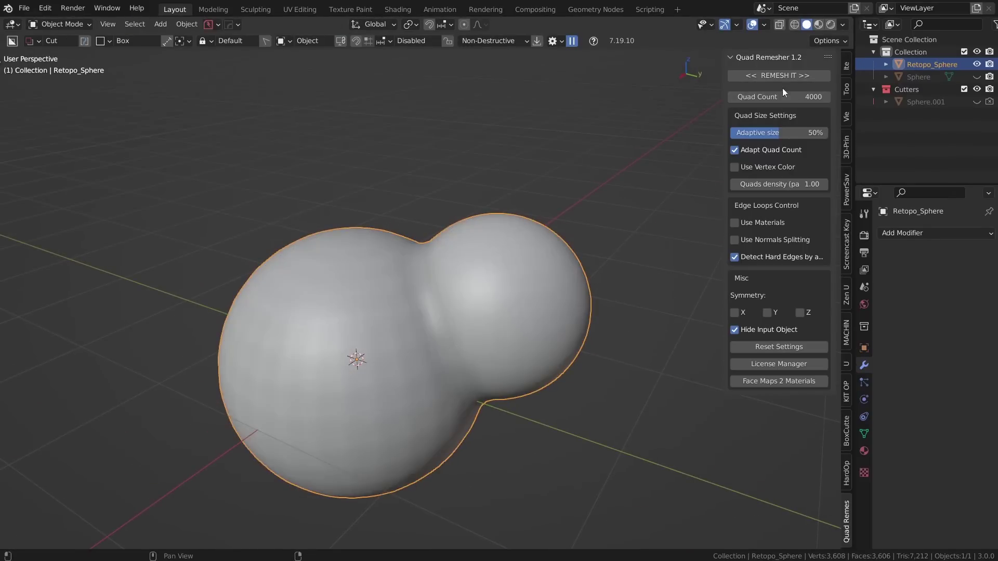
click(784, 97)
key(Return)
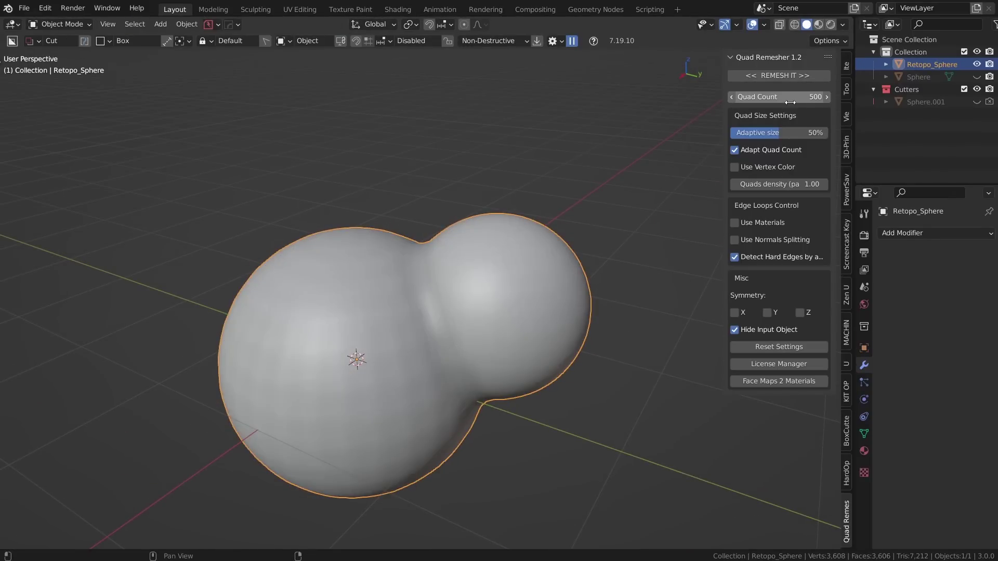
click(797, 77)
key(Tab)
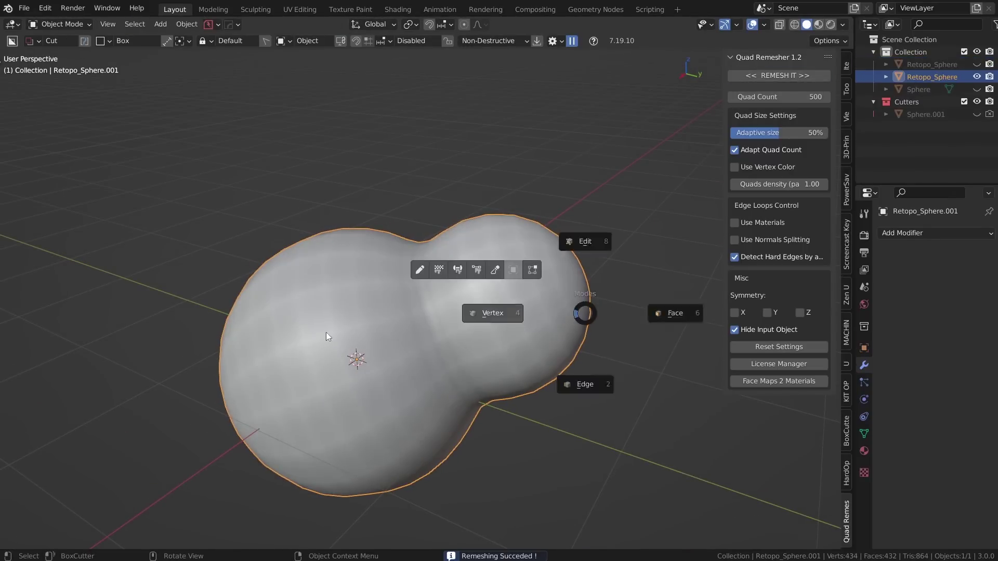
click(584, 240)
key(Tab)
click(442, 419)
Step: Add a level-3 Catmull-Clark subdivision and view the quad cage in Edit Mode
middle_drag(536, 379, 585, 323)
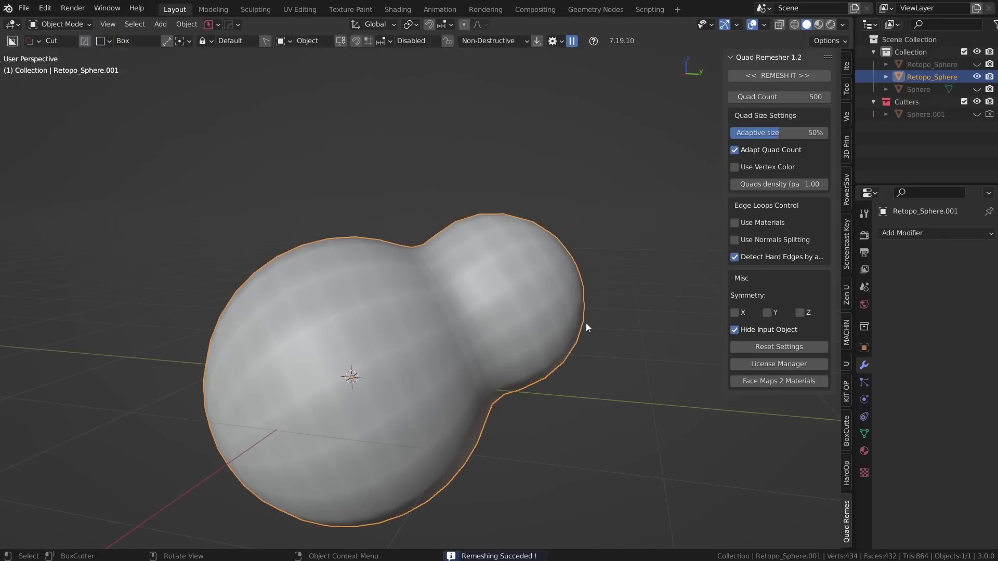
key(ctrl+3)
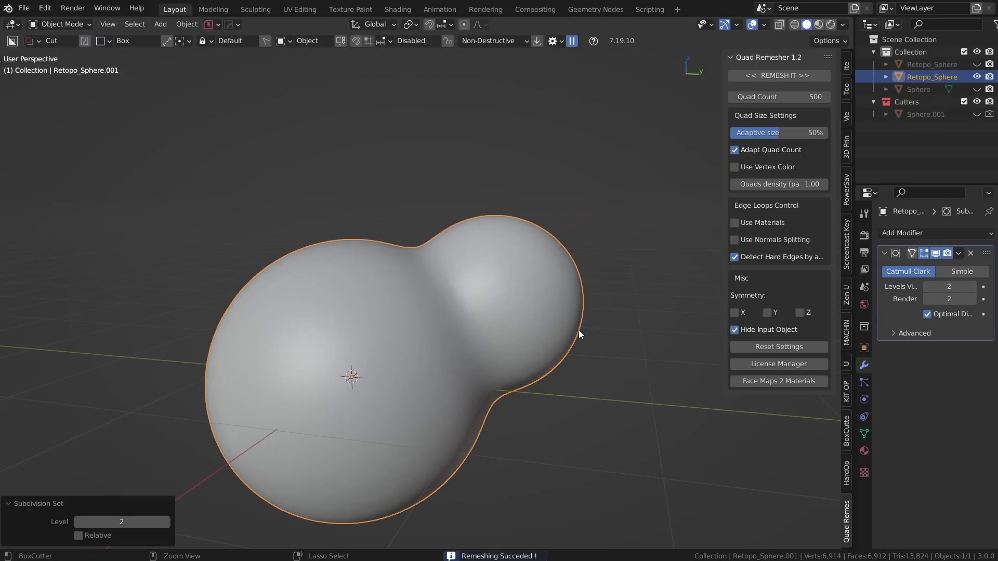
middle_drag(578, 329, 463, 336)
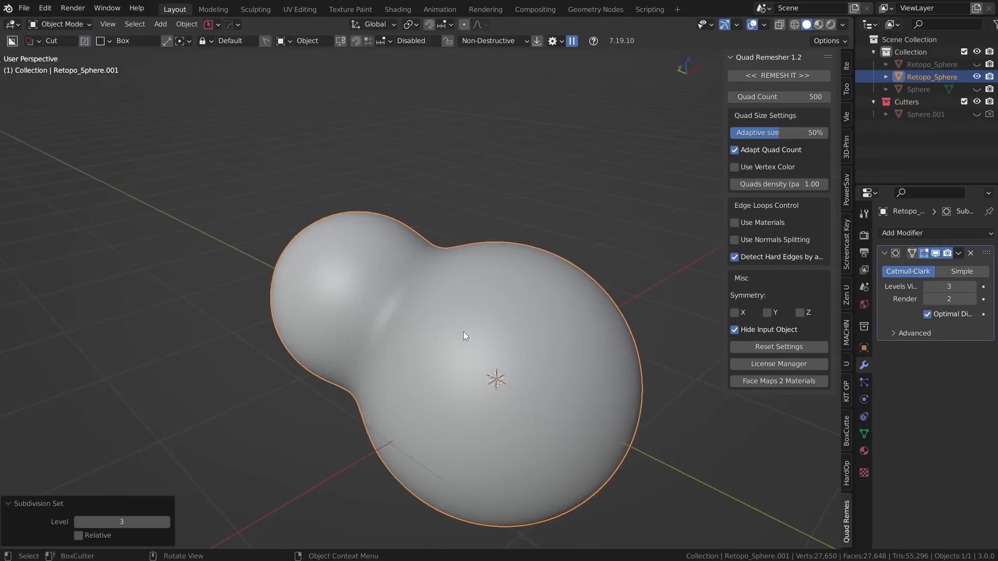
key(Tab)
middle_drag(312, 329, 522, 417)
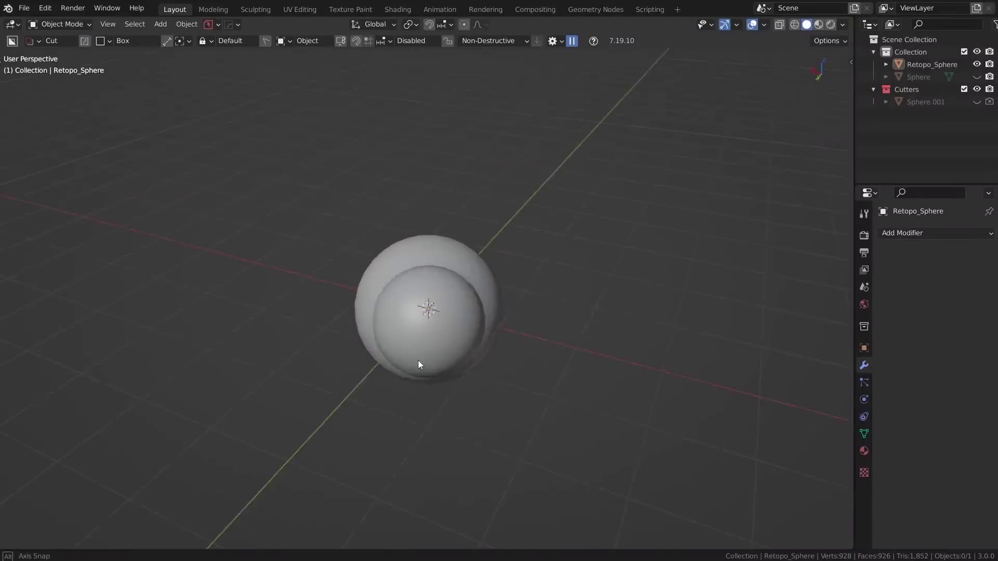
Step: Orbit the view around the Retopo_Sphere blob
middle_drag(418, 360, 549, 328)
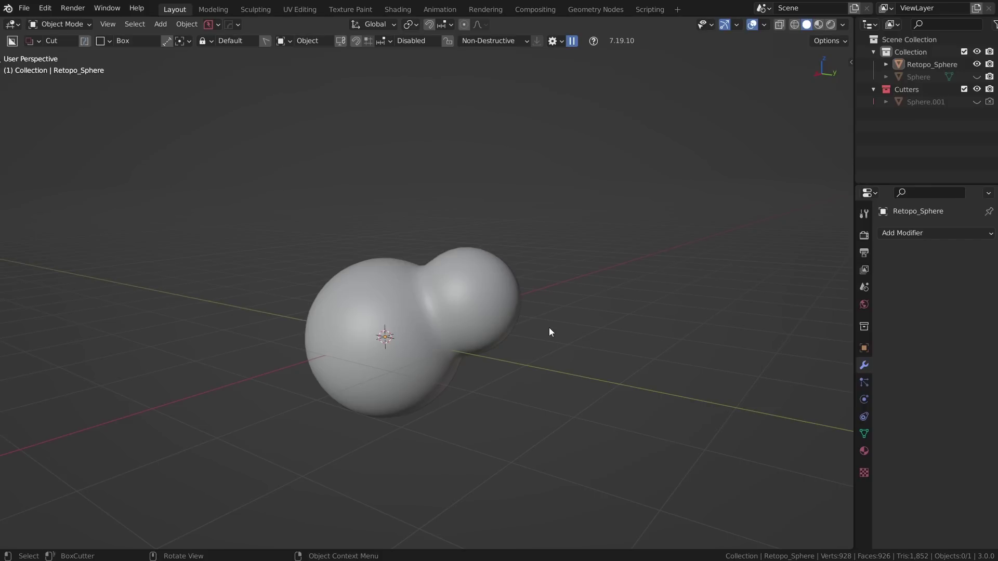
scroll(449, 289, up, 5)
click(447, 305)
key(Tab)
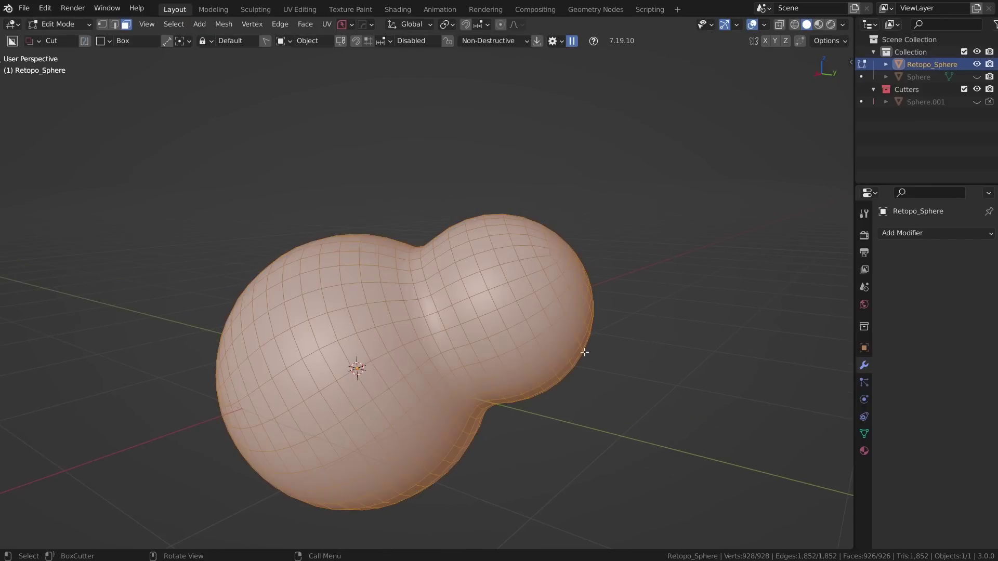
middle_drag(356, 315, 508, 429)
key(Tab)
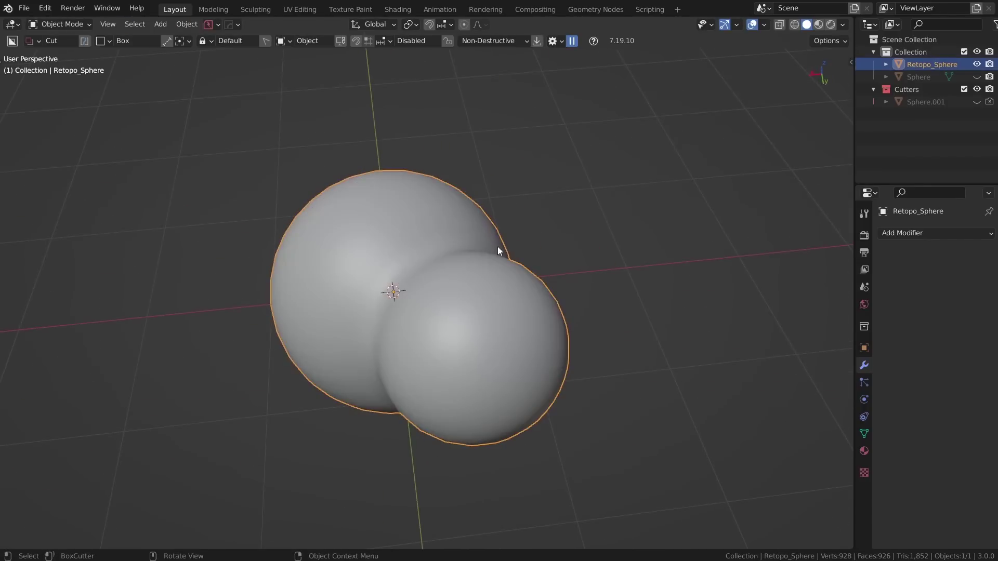
middle_drag(492, 266, 563, 349)
key(ctrl+1)
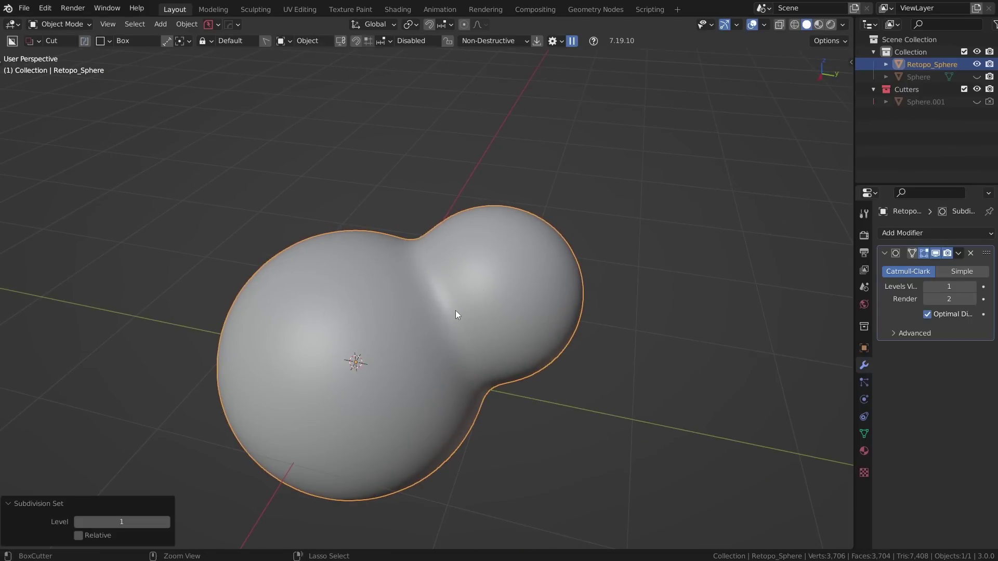
key(ctrl+2)
key(Tab)
middle_drag(630, 374, 579, 405)
key(ctrl+Tab)
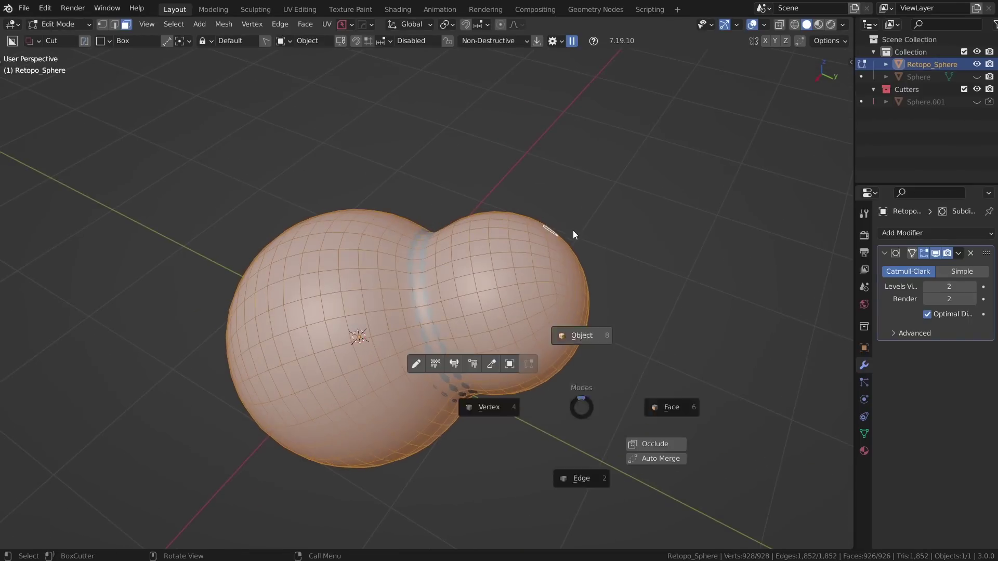
click(572, 234)
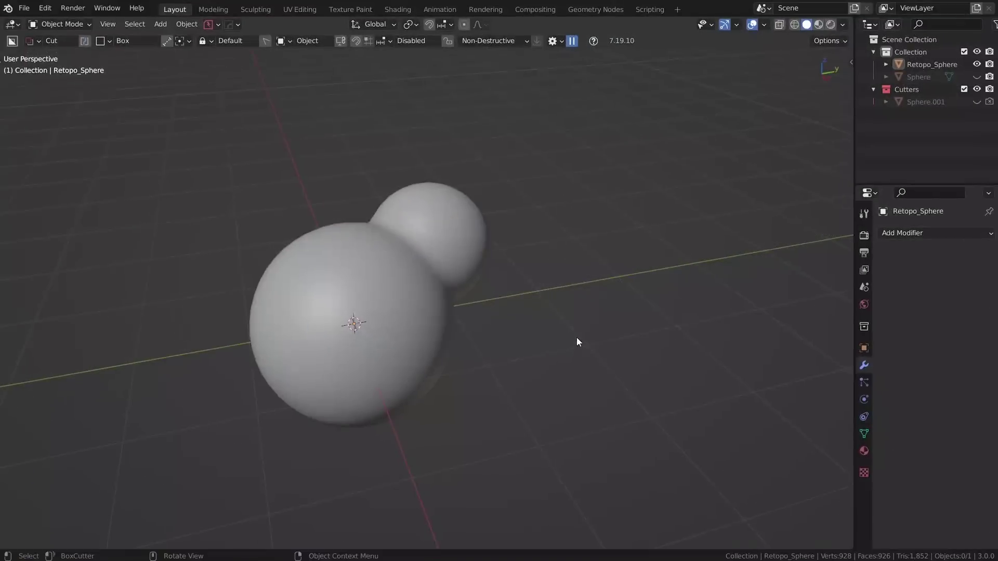
middle_drag(575, 337, 226, 305)
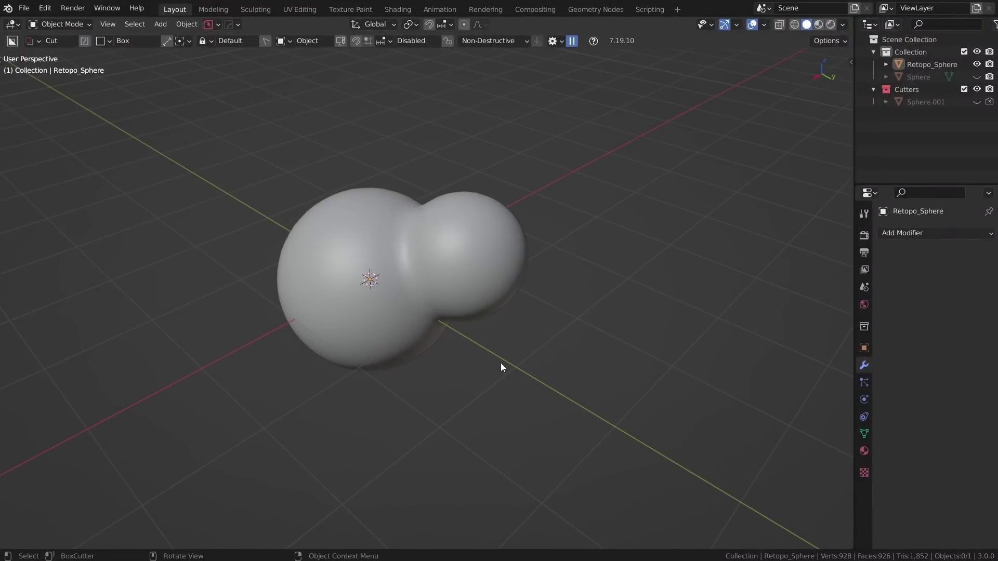